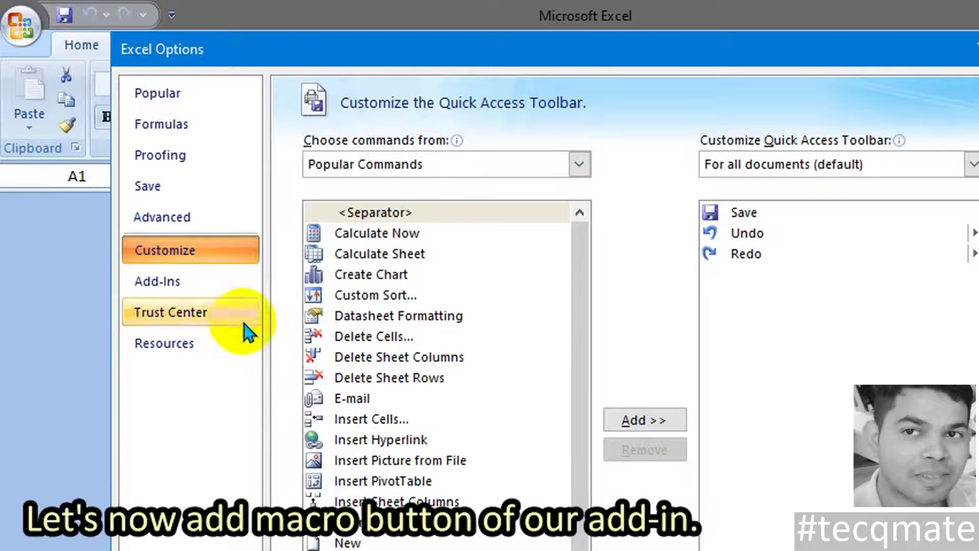
Step: Add the Launch macro to the Quick Access Toolbar and run it to open My GUI
click(448, 164)
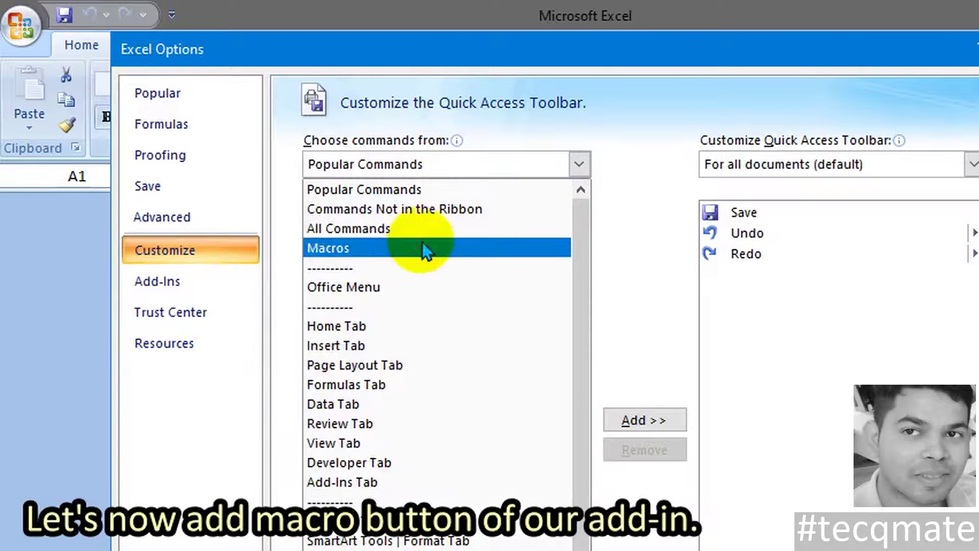
click(422, 248)
click(411, 234)
click(635, 417)
click(829, 502)
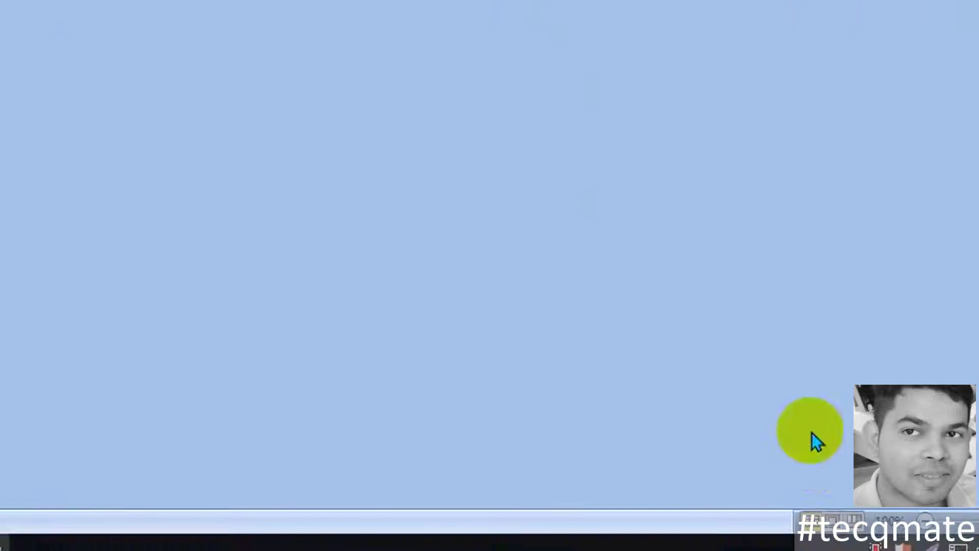
click(164, 20)
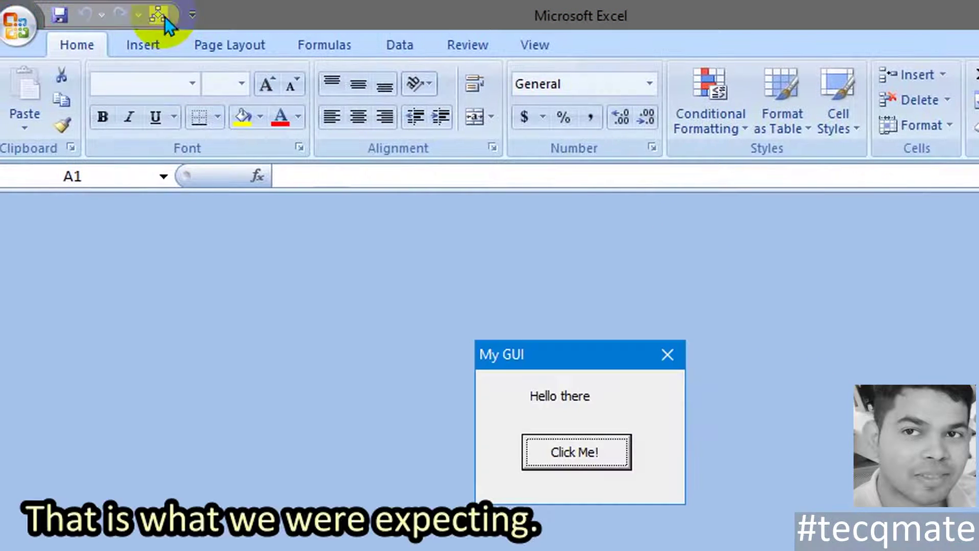
drag(566, 347, 470, 322)
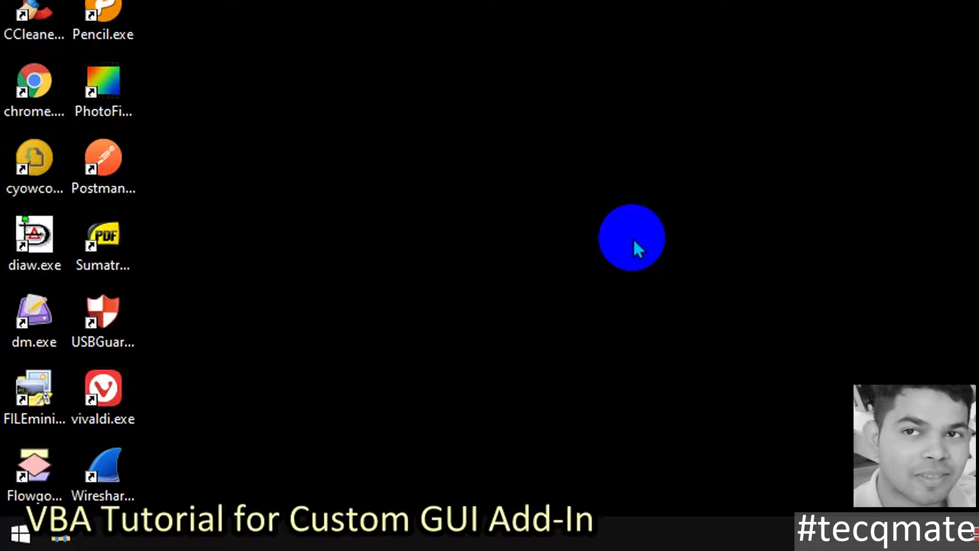
Step: Launch Excel 2007 from the Microsoft Office Start menu folder and open the VBA editor with Alt+F11
click(10, 539)
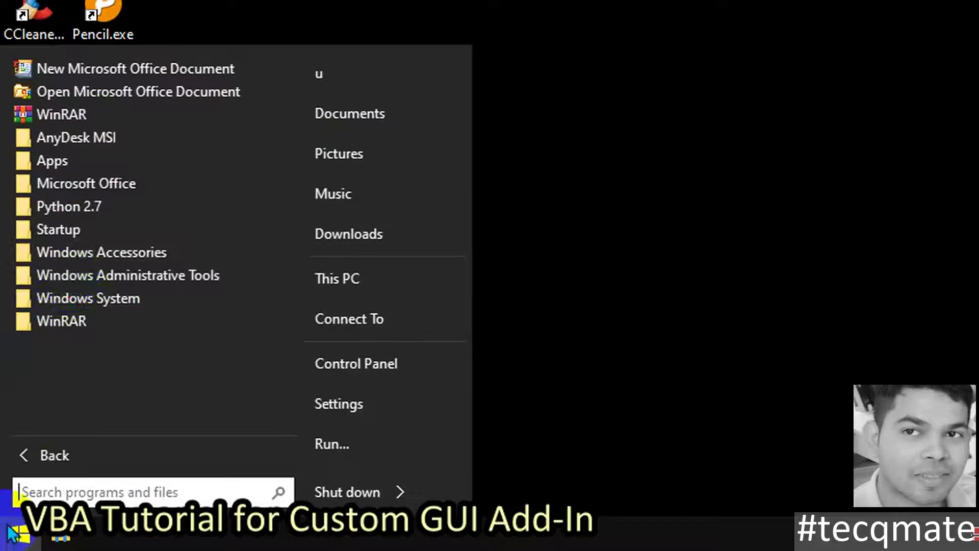
click(105, 182)
click(128, 231)
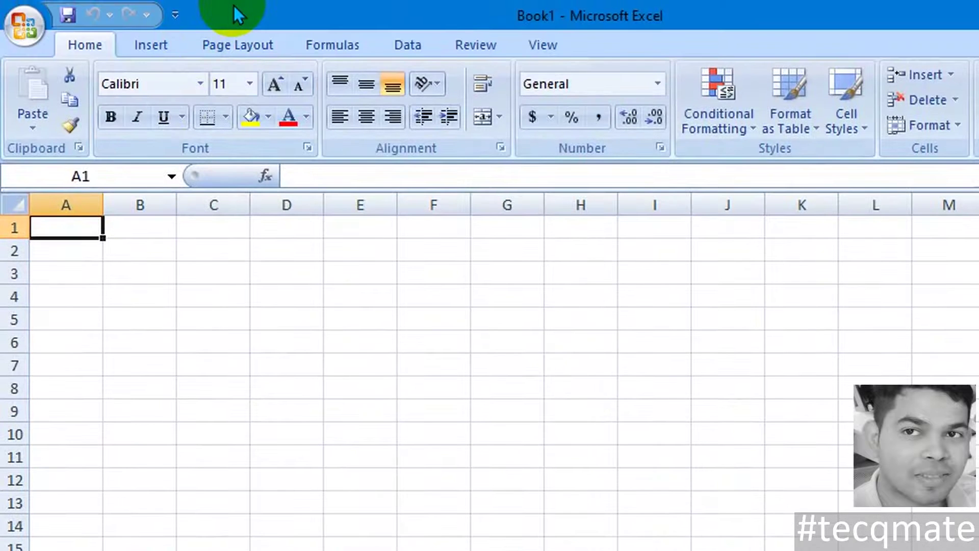
key(alt+F11)
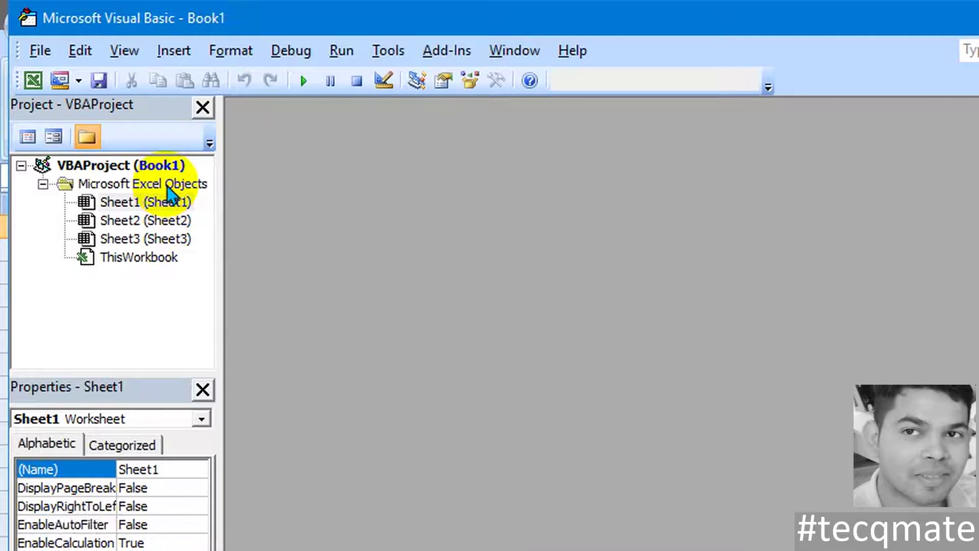
Step: Insert Module1 into the workbook project and declare an empty Sub Launch procedure
click(168, 185)
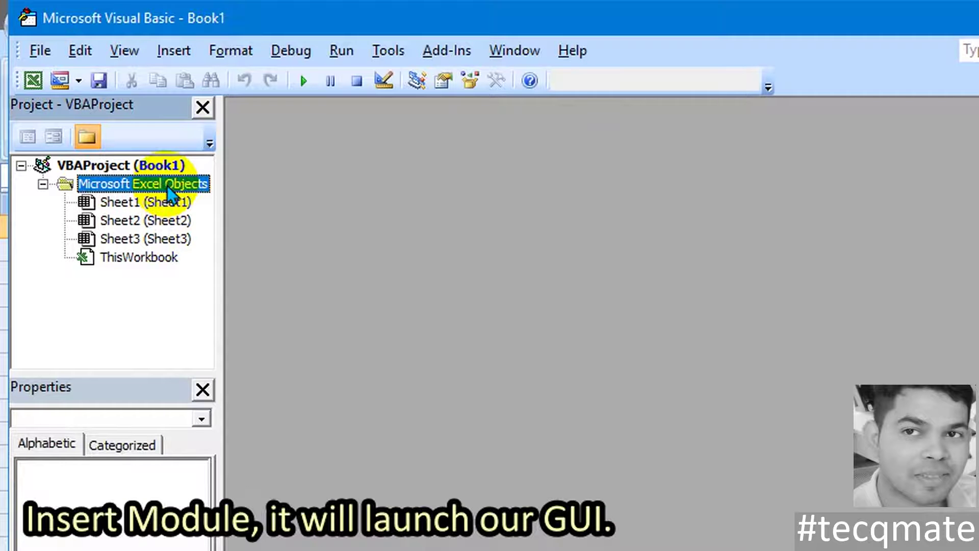
right_click(168, 190)
click(403, 296)
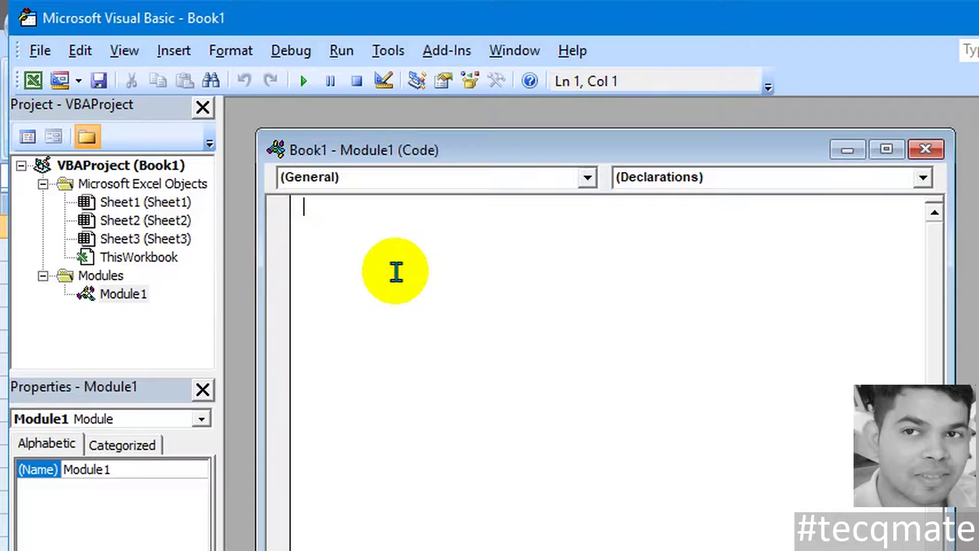
text(s)
text(ub)
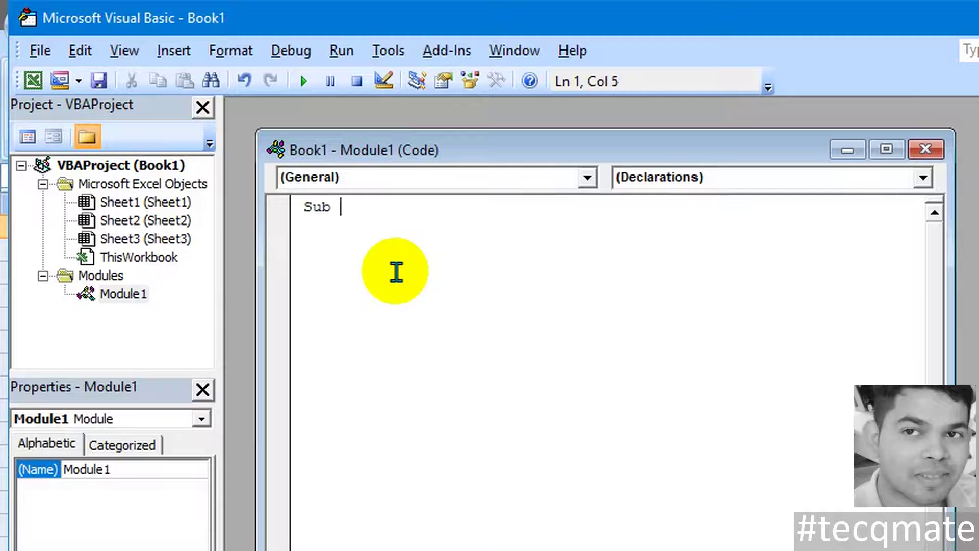
text( Launch)
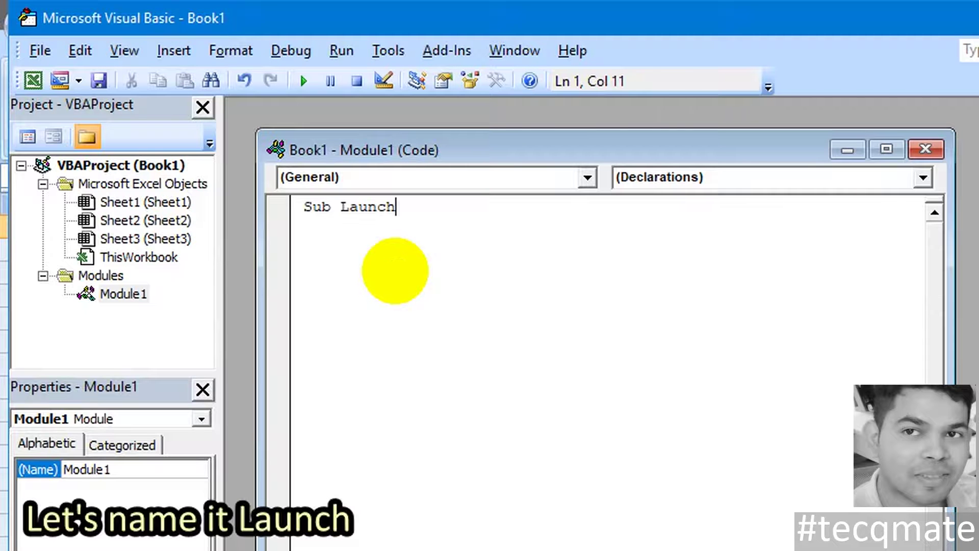
key(Return)
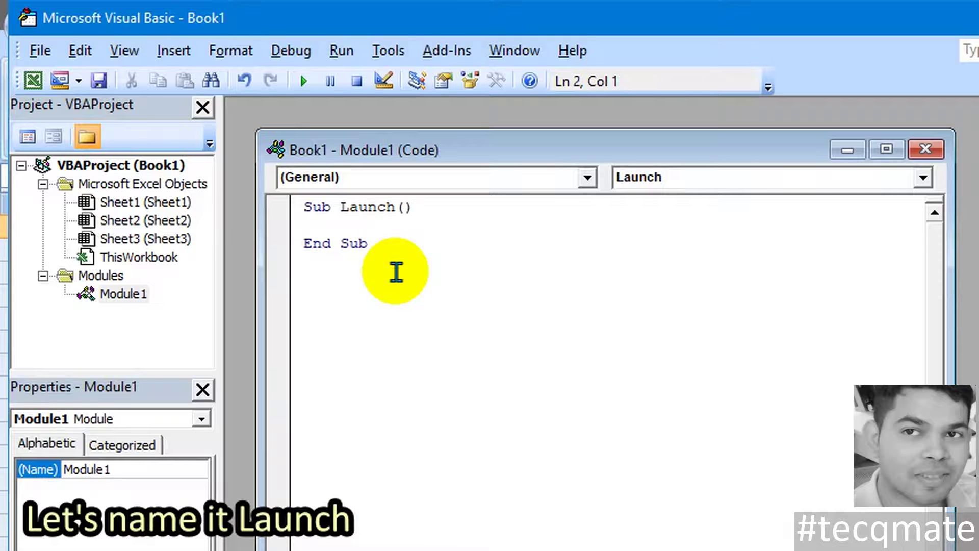
key(Tab)
text(')
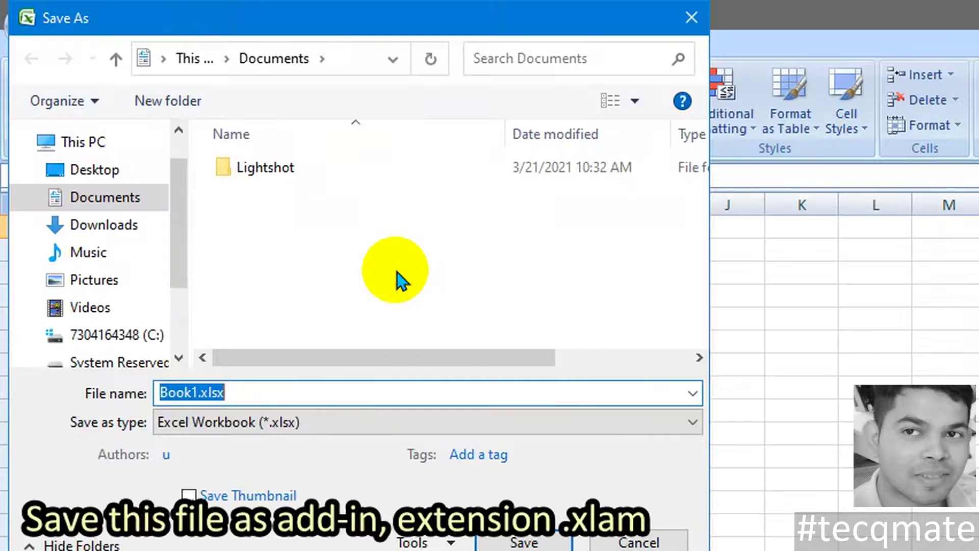
Step: Save as type Excel Add-In (*.xlam), replacing Book1 with the file name 'My GUI'
click(311, 418)
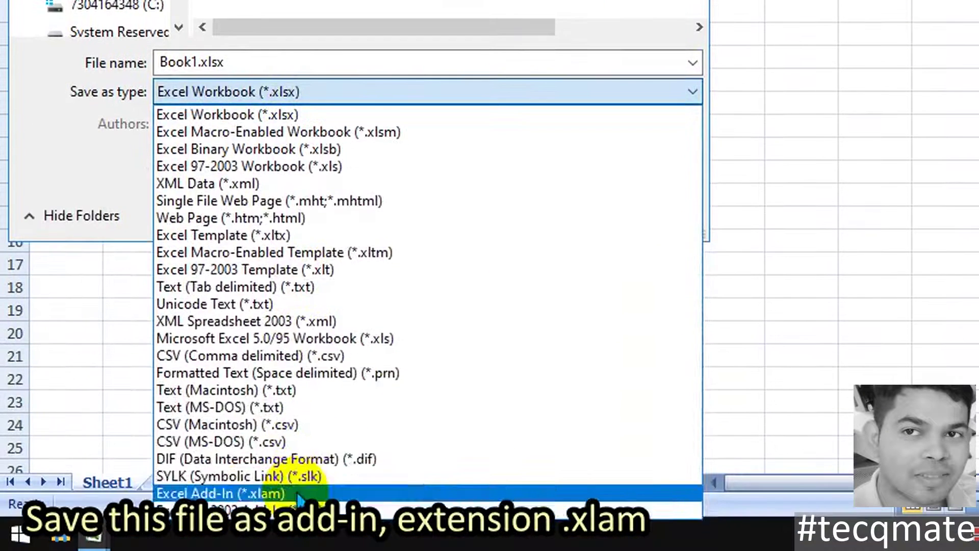
click(298, 493)
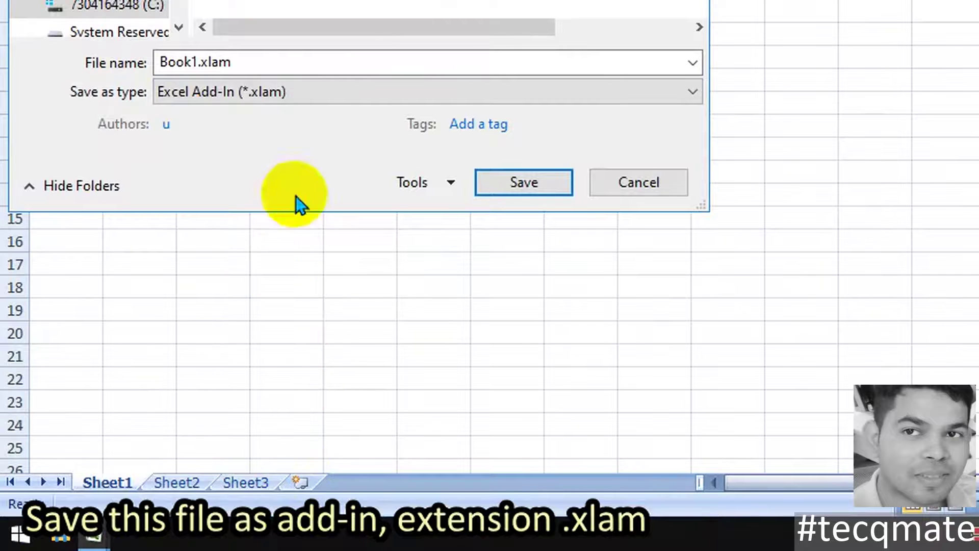
double_click(193, 75)
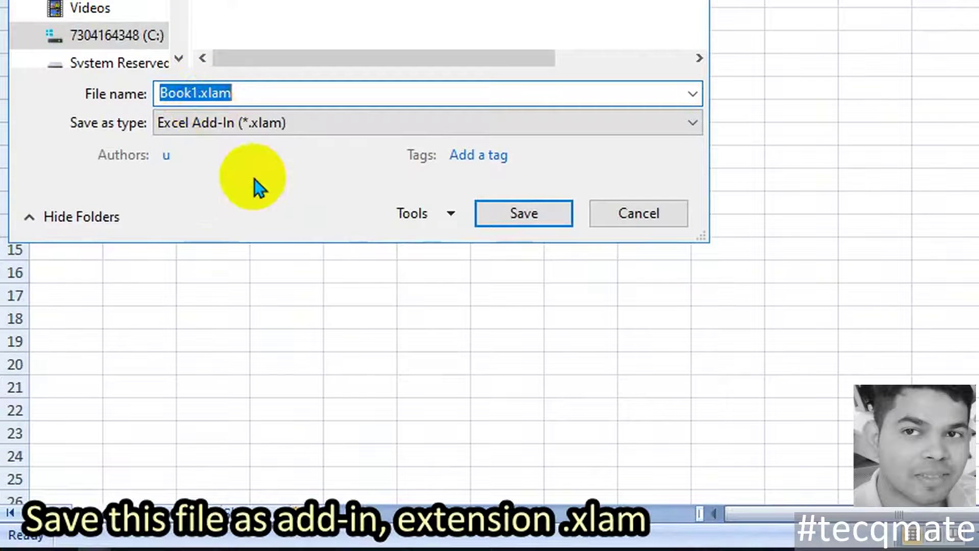
key(Home)
key(Delete)
key(Delete)
key(Delete)
key(Delete)
key(Delete)
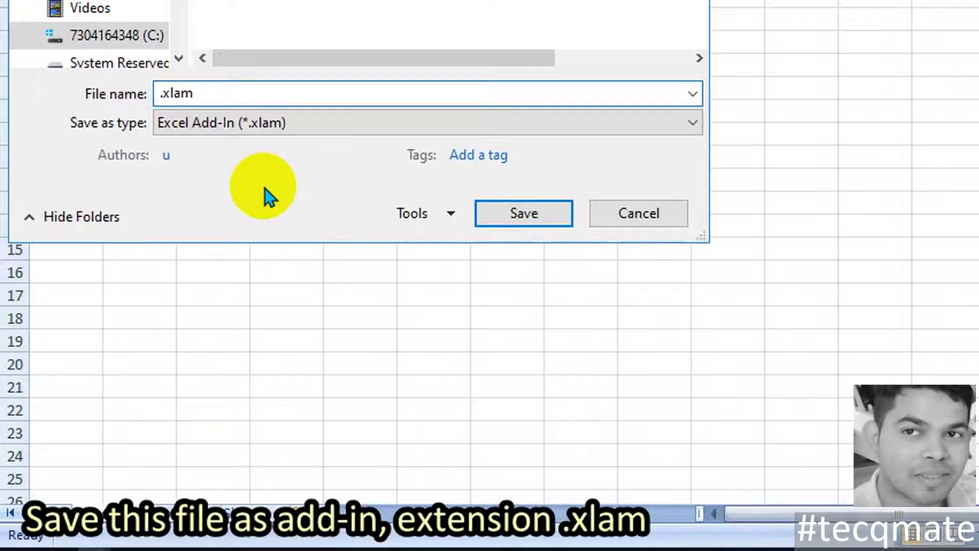
text(M)
text(y)
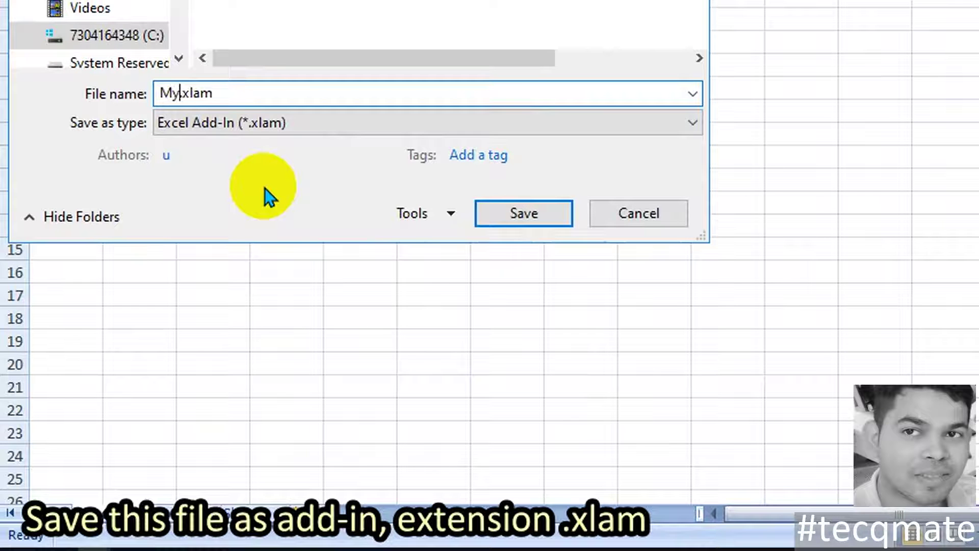
text( GUI)
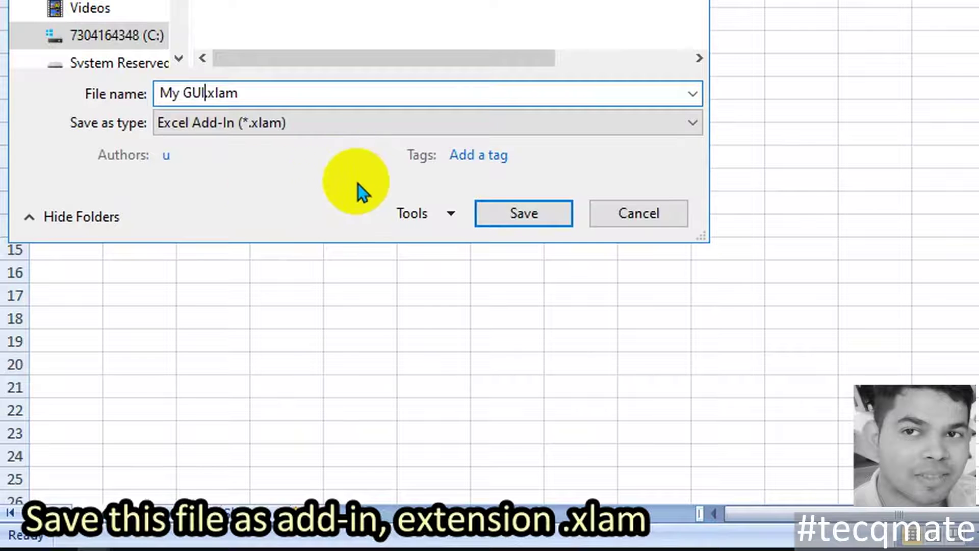
click(505, 213)
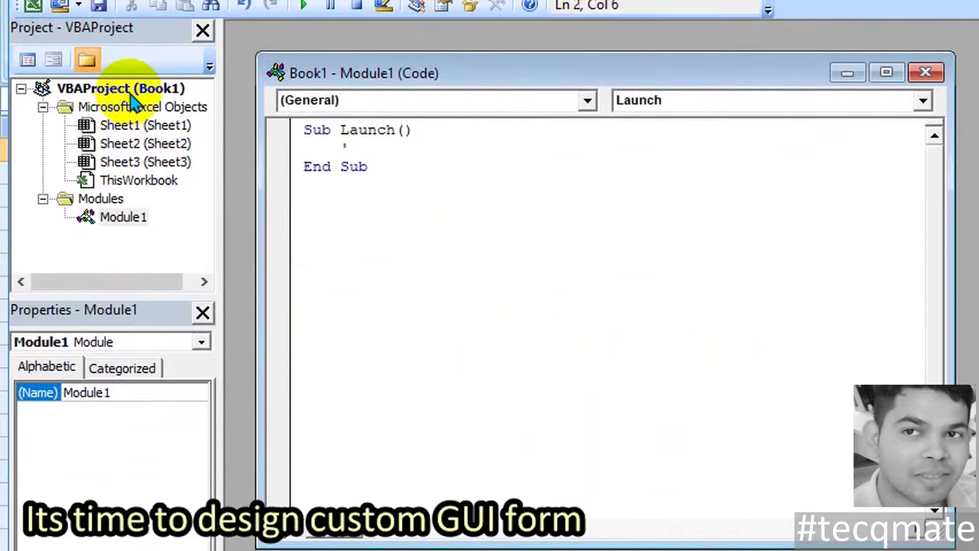
Step: Insert a UserForm and set its Caption to 'My GUI' and its (Name) to 'MyForm'
right_click(130, 94)
mouse_move(186, 189)
click(421, 194)
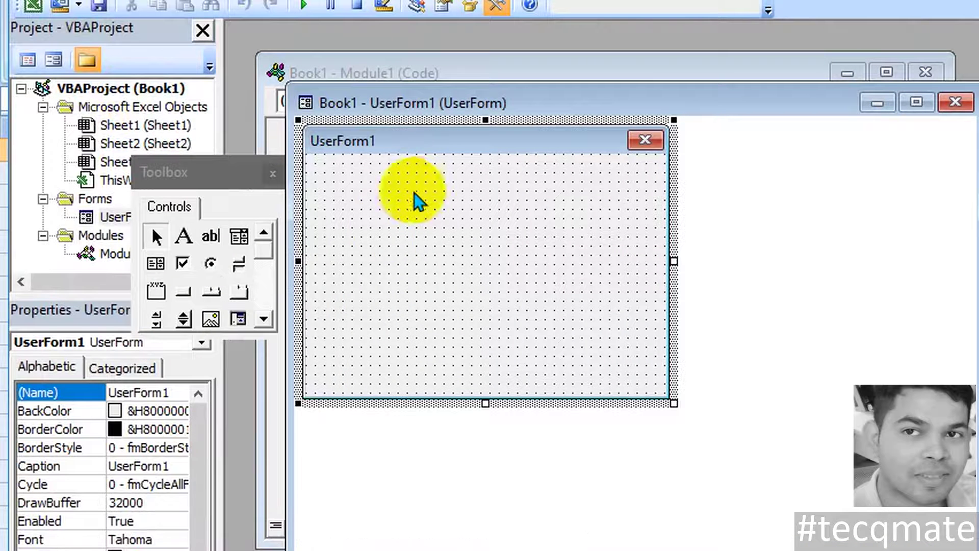
click(176, 465)
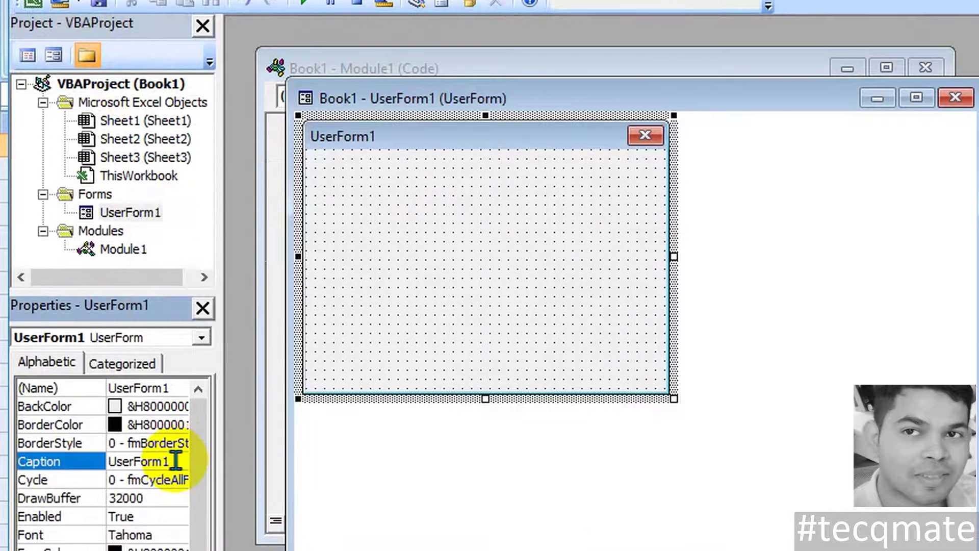
key(BackSpace)
key(BackSpace)
key(BackSpace)
key(BackSpace)
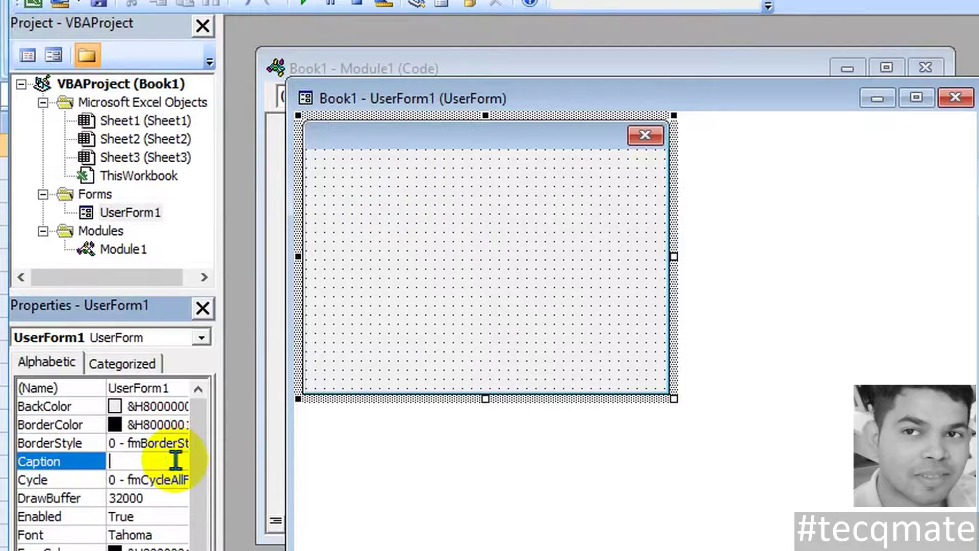
text(My )
text(GUI)
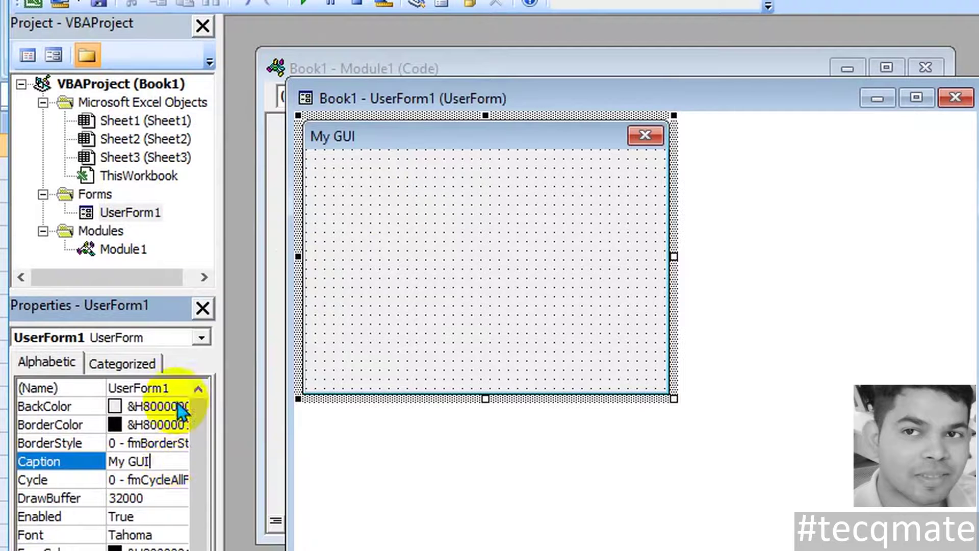
click(178, 388)
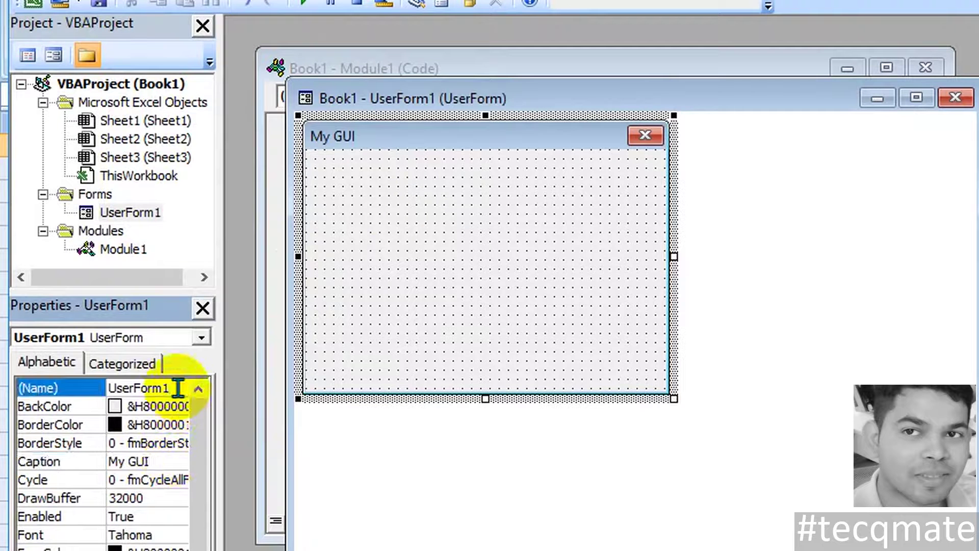
key(BackSpace)
key(BackSpace)
key(BackSpace)
key(BackSpace)
text(My)
click(461, 327)
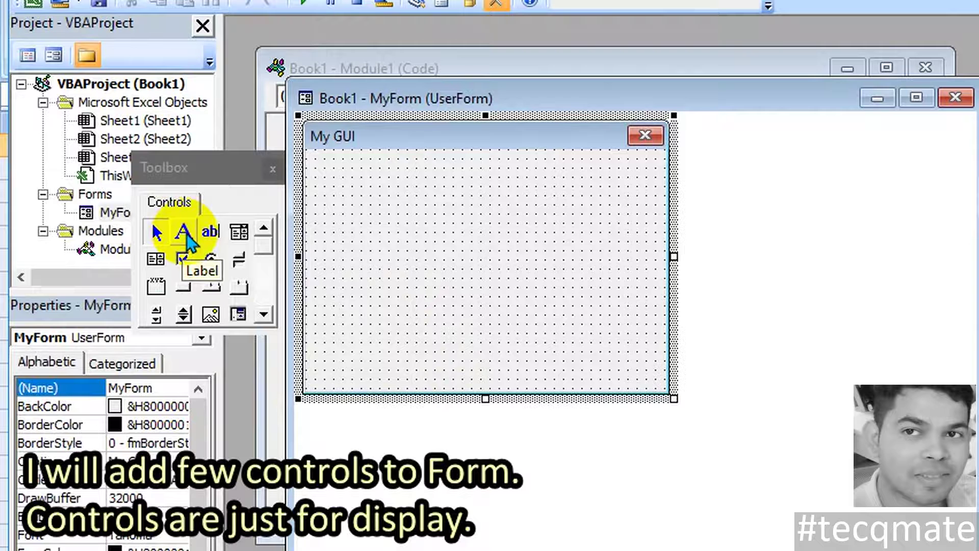
Step: Draw a label at the form's top-left with the caption 'Hello there'
drag(187, 233, 400, 213)
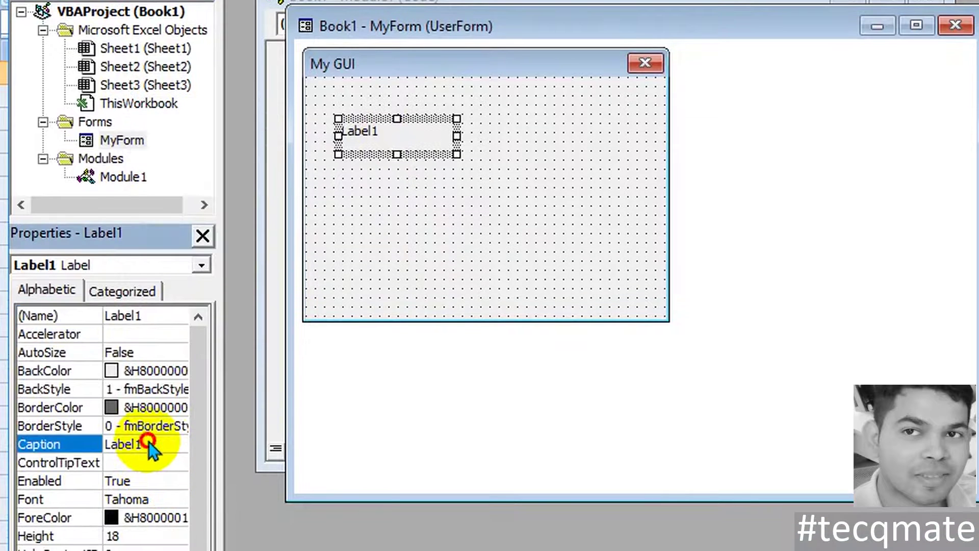
click(148, 444)
key(BackSpace)
key(BackSpace)
key(BackSpace)
key(BackSpace)
key(BackSpace)
key(BackSpace)
text(ello there)
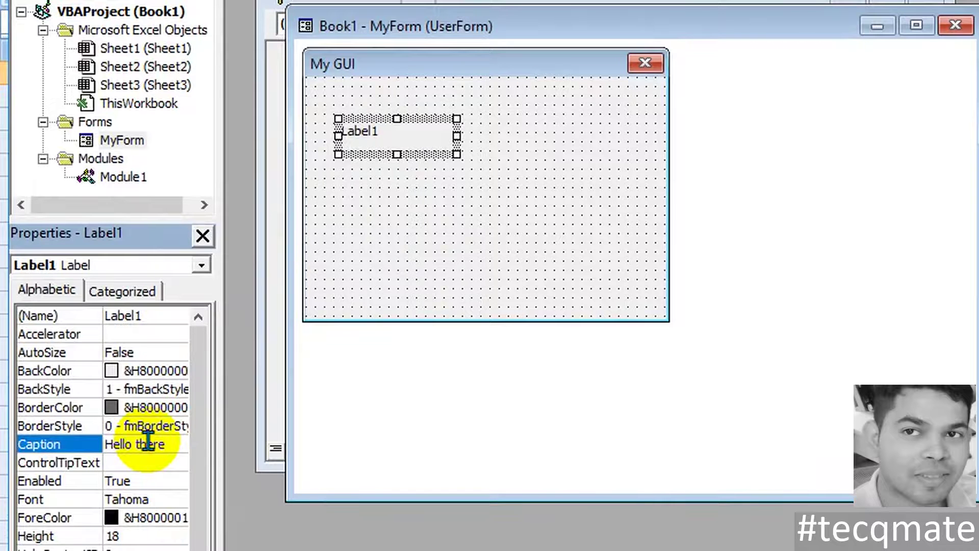
click(422, 179)
click(416, 140)
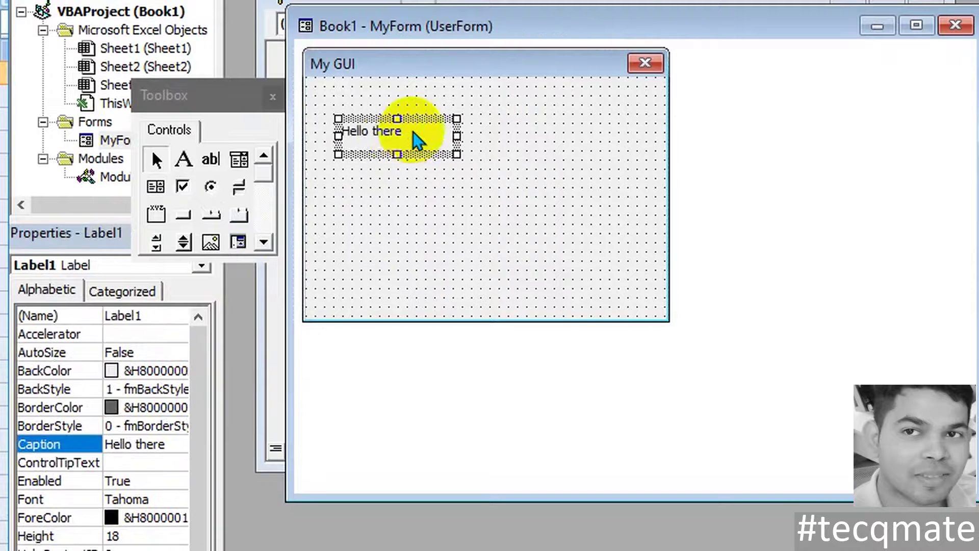
drag(378, 131, 373, 105)
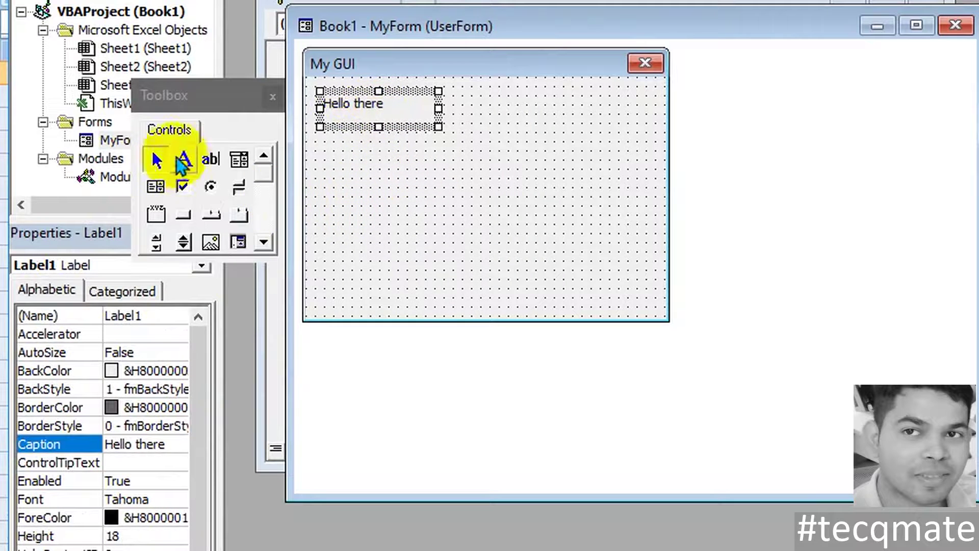
Step: Draw a CommandButton below the label and caption it 'Click Me!'
click(185, 216)
click(360, 184)
drag(360, 184, 374, 181)
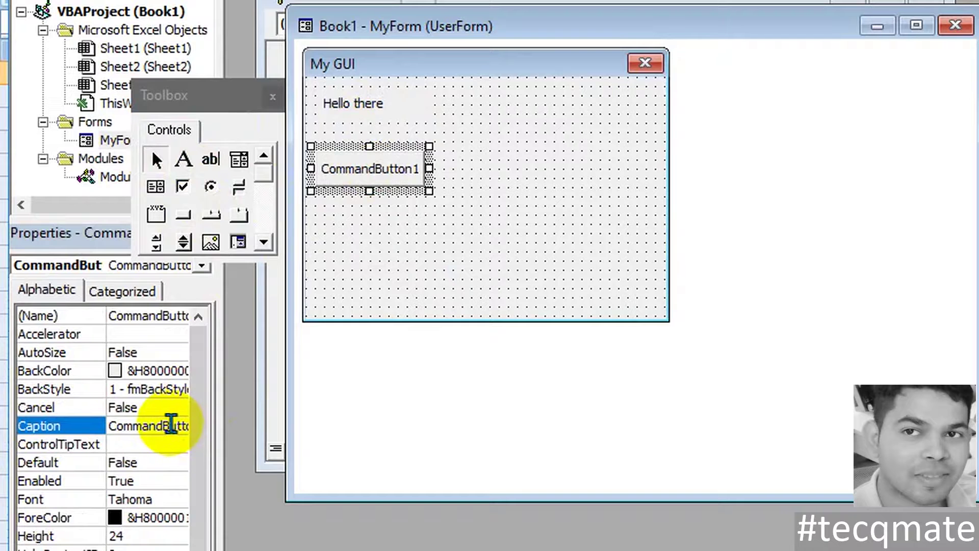
click(170, 425)
double_click(177, 425)
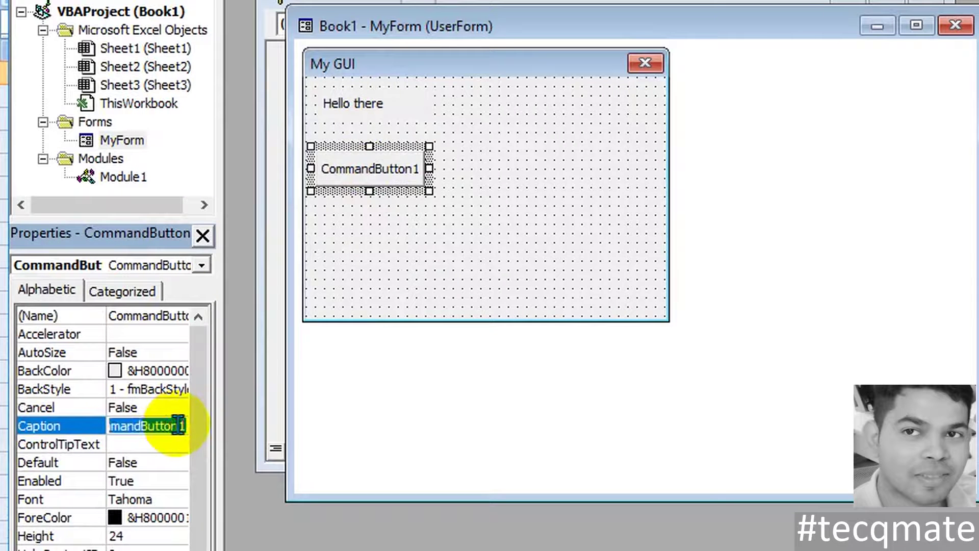
text(Click Me!)
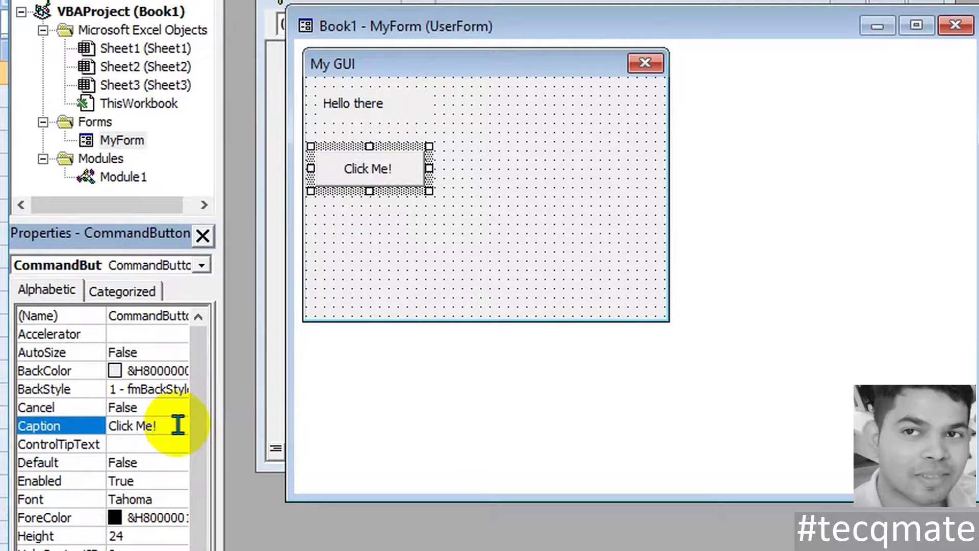
Step: Shrink the form to fit and align the Click Me! button and Hello there label
click(561, 227)
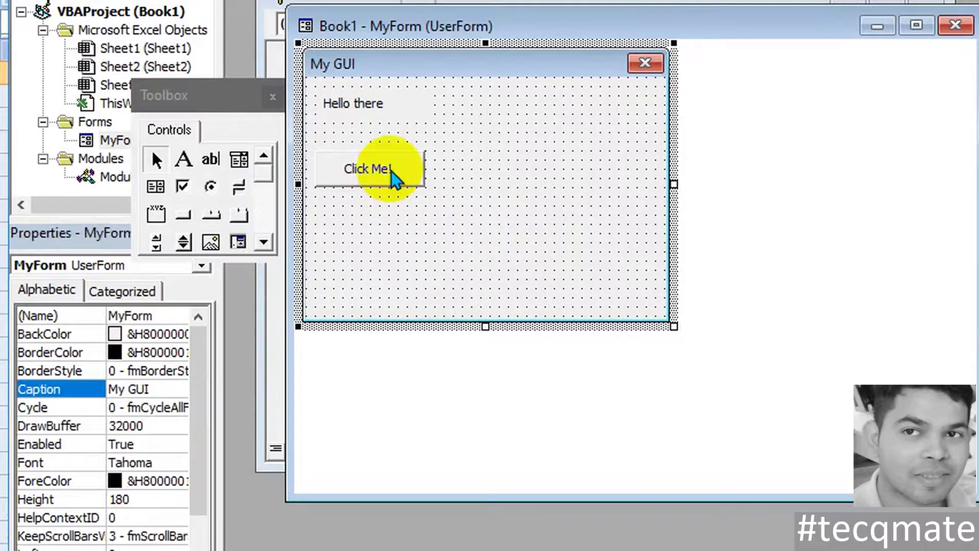
drag(391, 172, 400, 162)
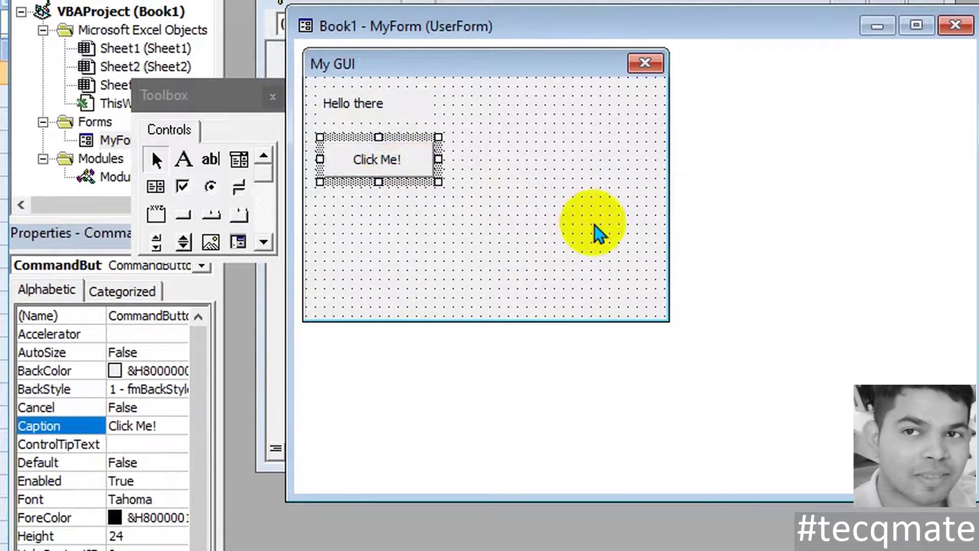
click(616, 227)
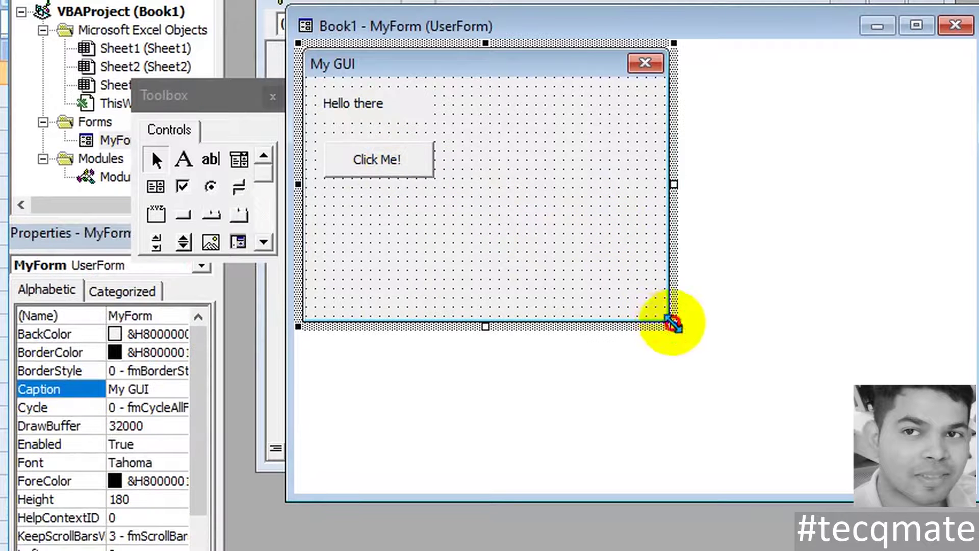
drag(673, 324, 520, 217)
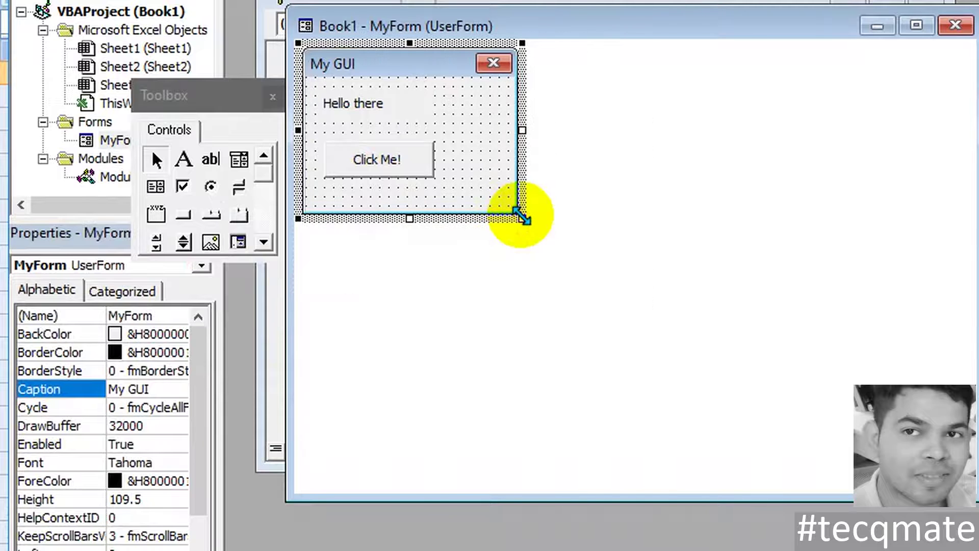
drag(382, 159, 419, 163)
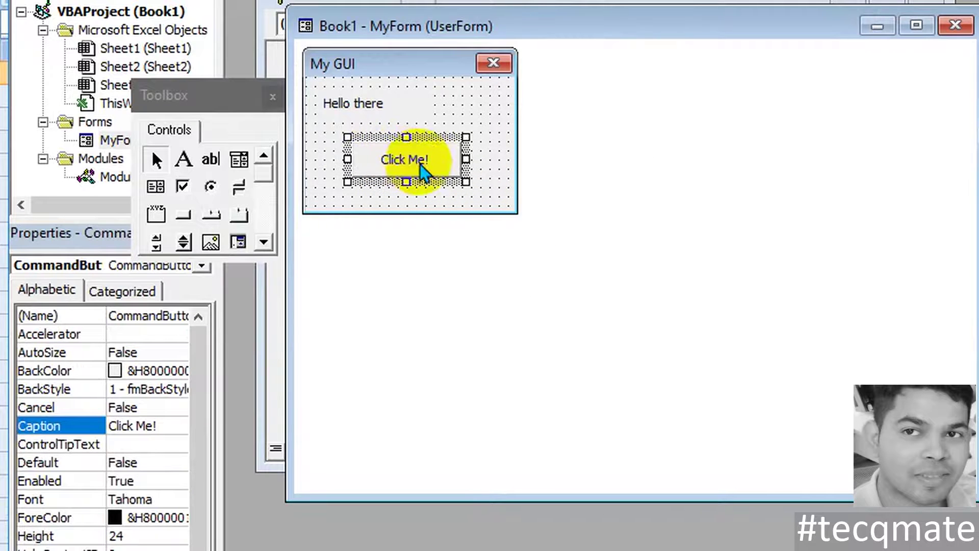
drag(376, 105, 419, 123)
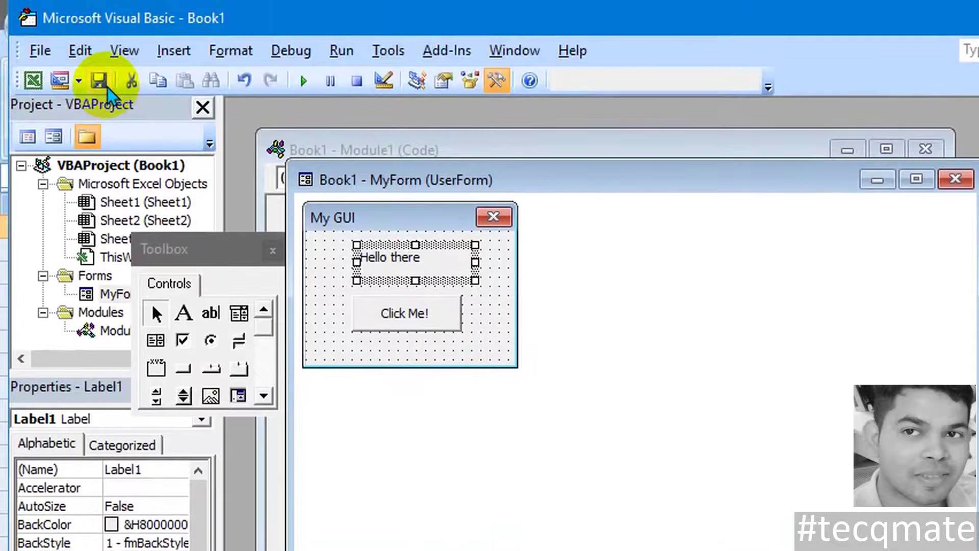
click(102, 82)
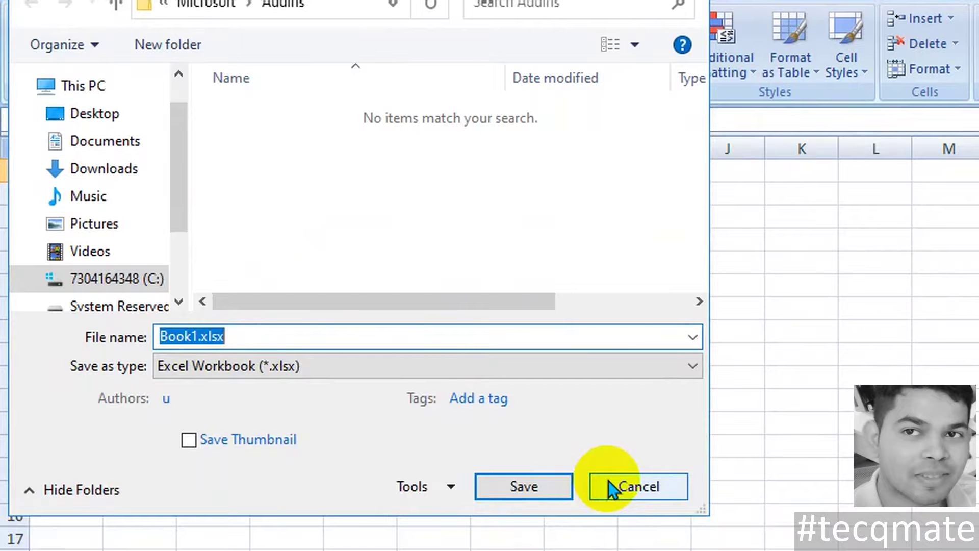
Step: Save as an Excel Add-In over the existing My GUI.xlam, confirming the replacement
click(596, 367)
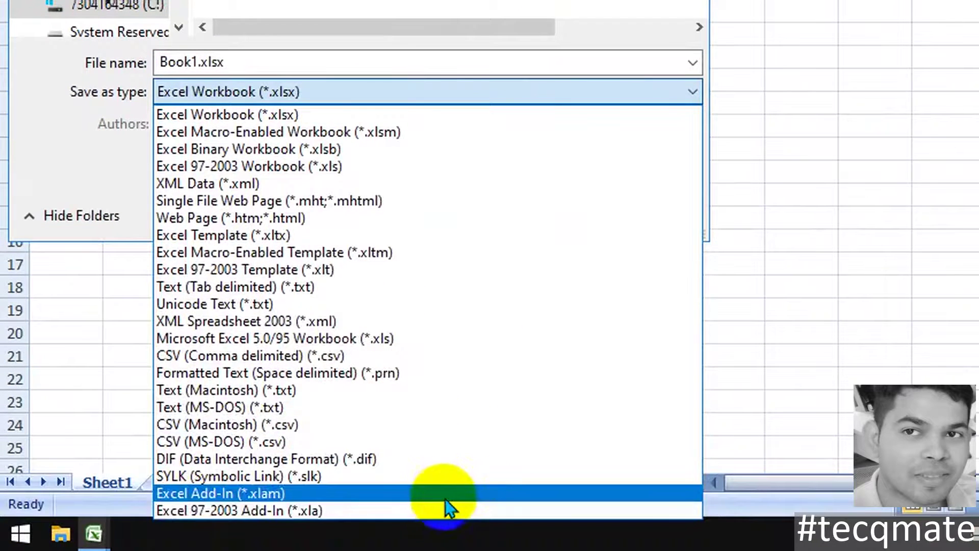
click(446, 496)
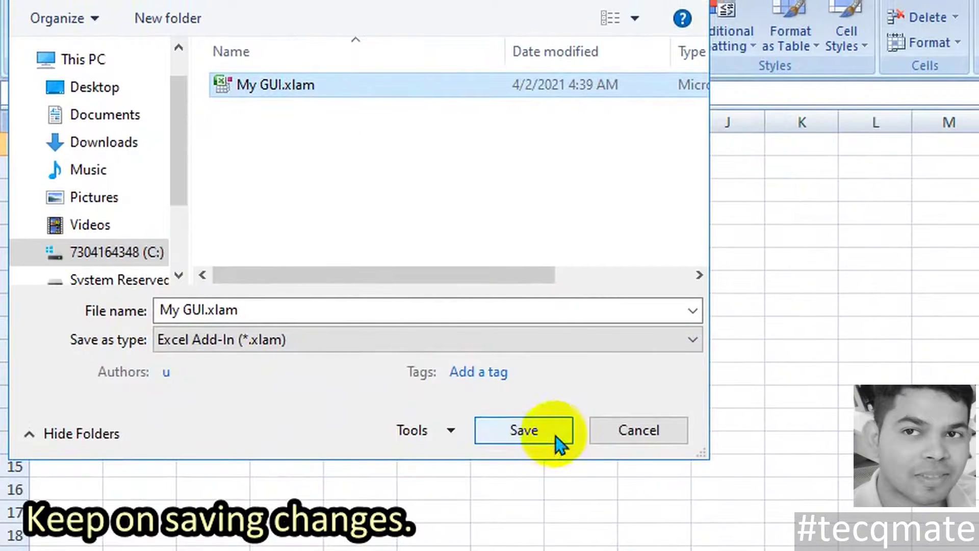
click(556, 442)
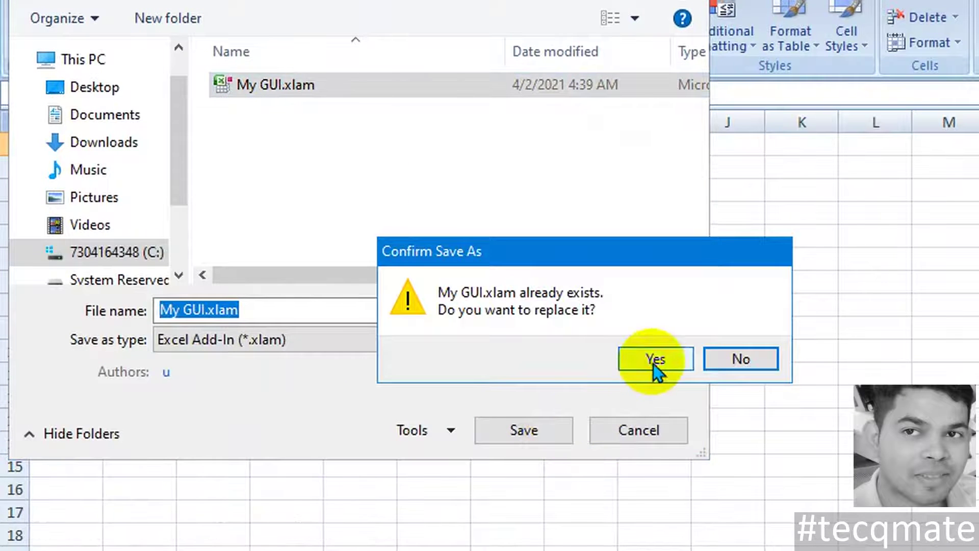
click(656, 363)
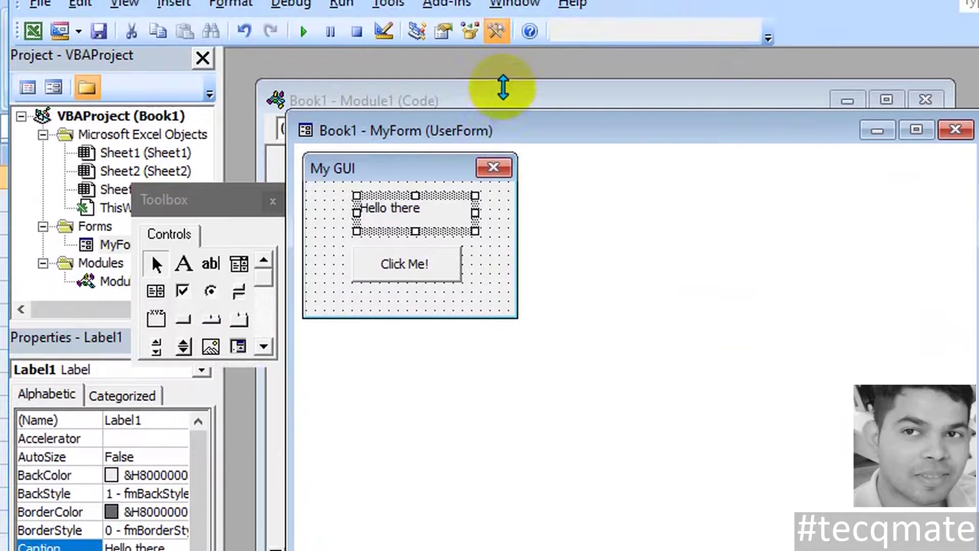
Step: Fill Launch with Dim Form As MyForm, Set Form = New MyForm and Form.Show
click(503, 46)
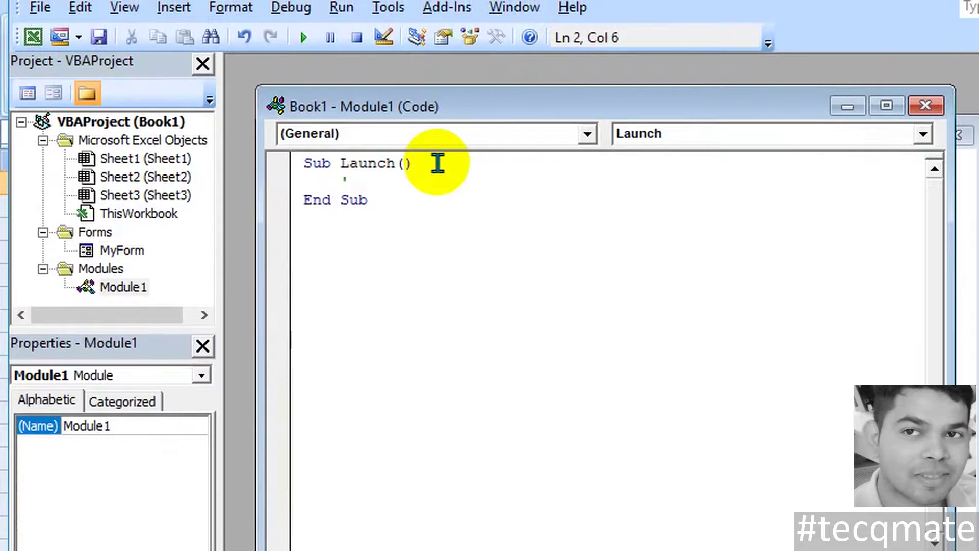
key(BackSpace)
text(Dim Form As)
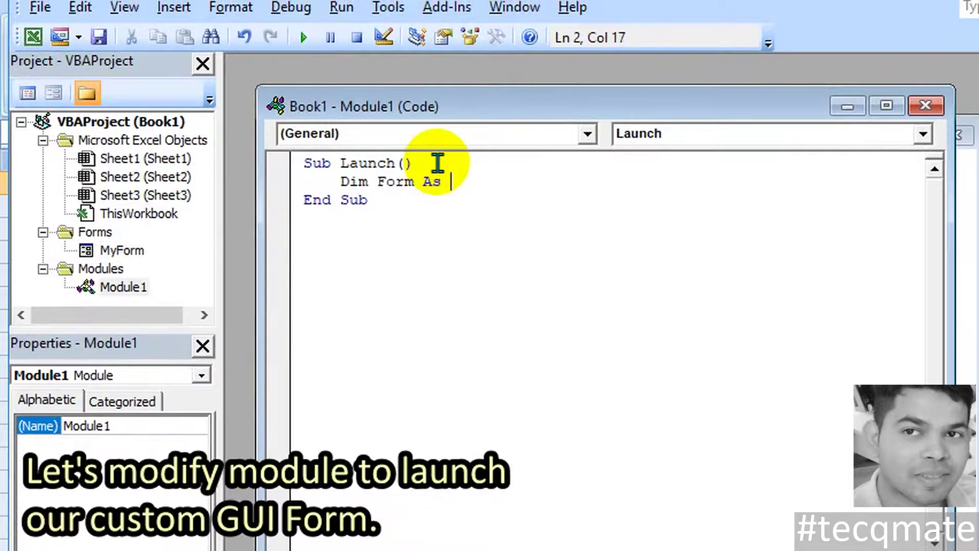
text(My)
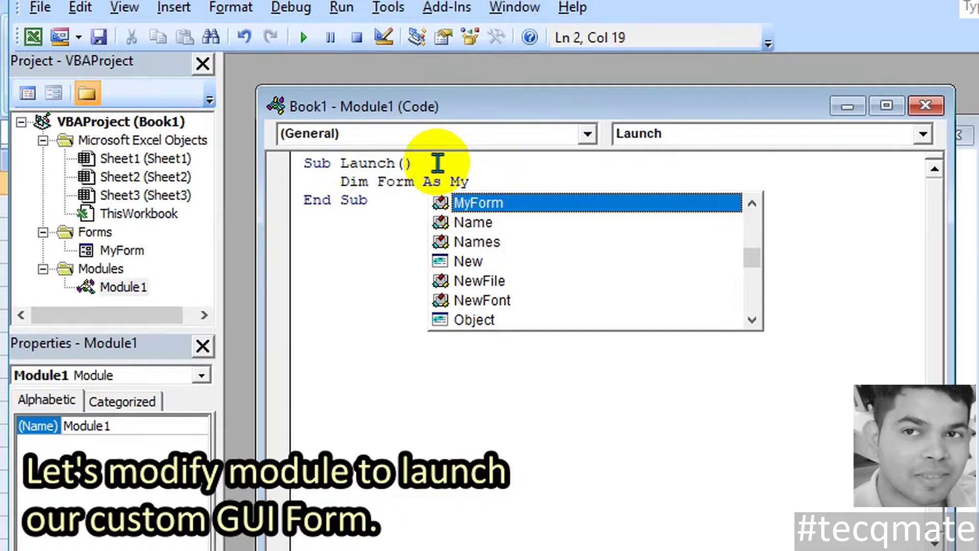
key(Return)
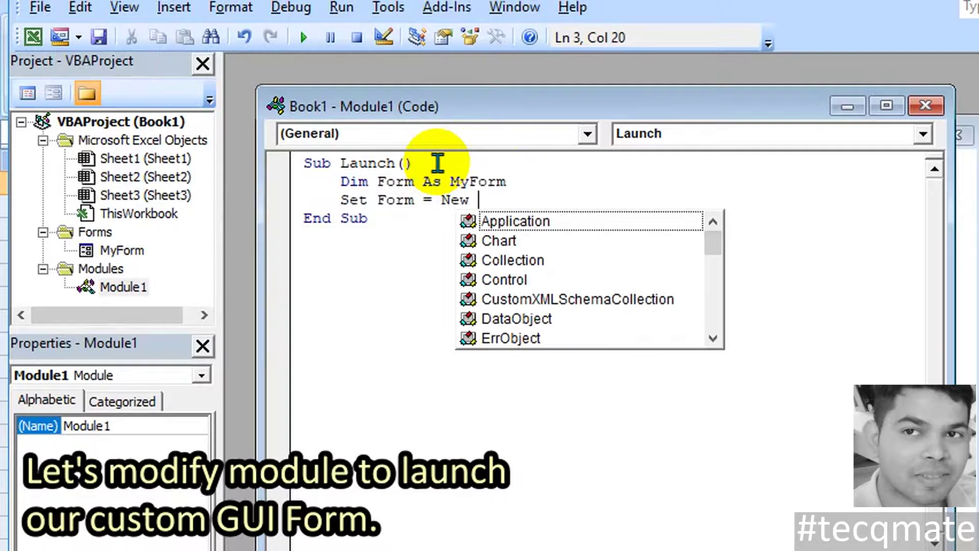
text(My)
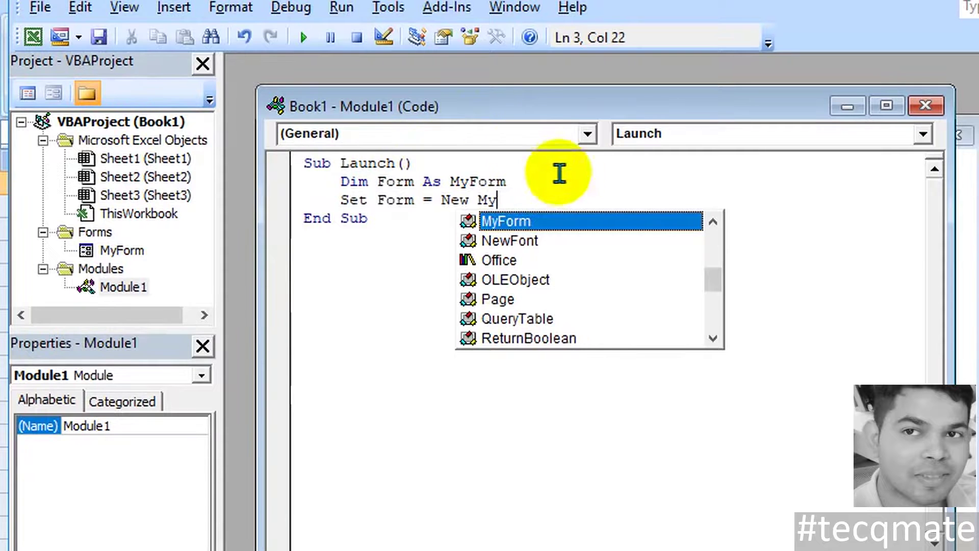
double_click(556, 224)
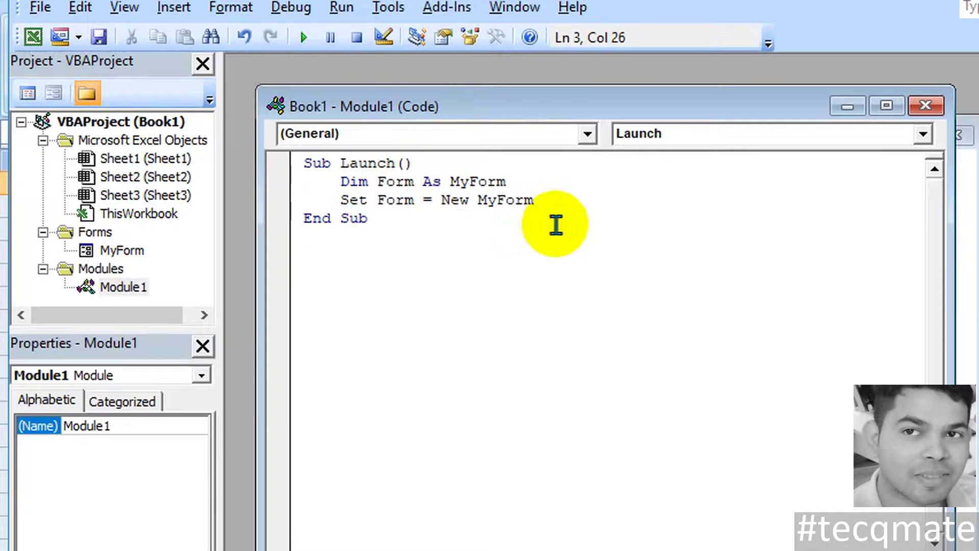
text(Form.S)
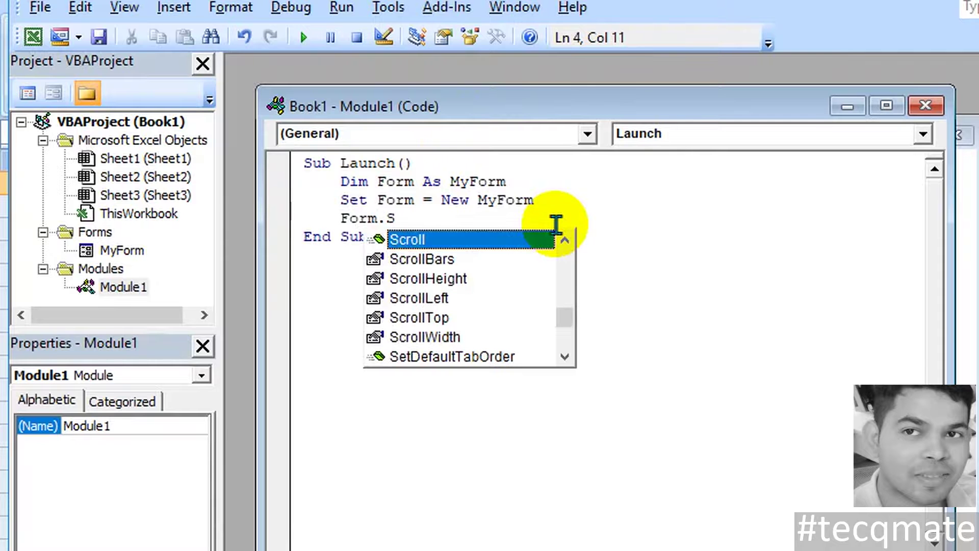
text(h)
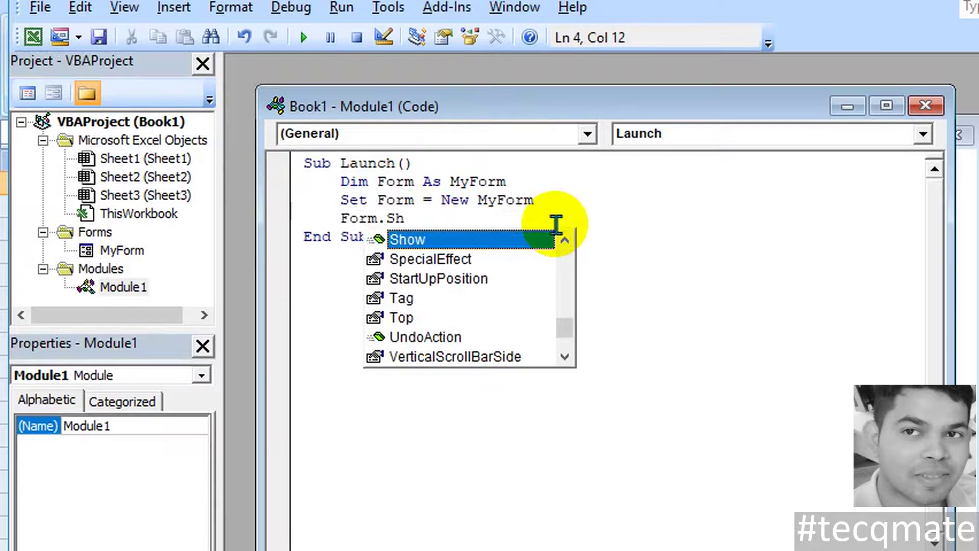
double_click(516, 241)
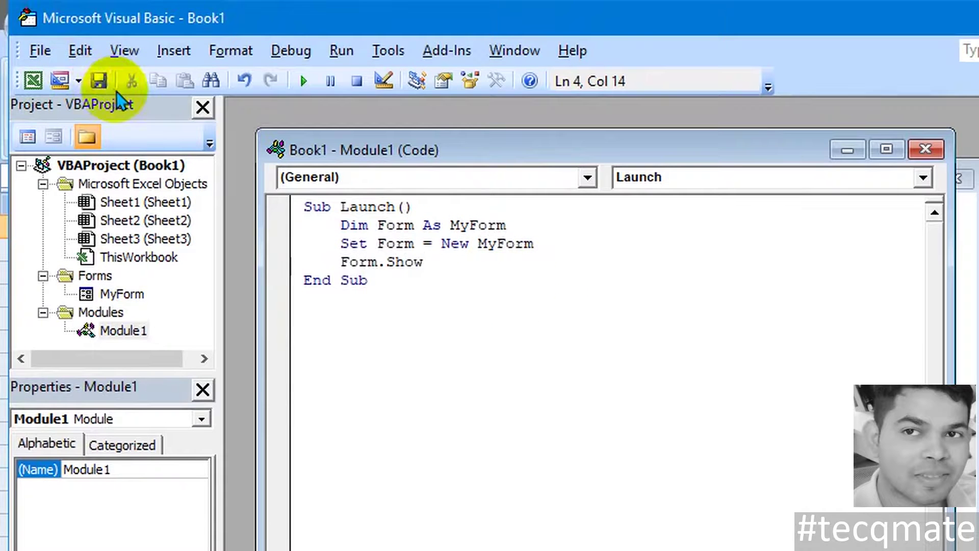
Step: Save the project again as Excel Add-In, replacing My GUI.xlam
click(97, 62)
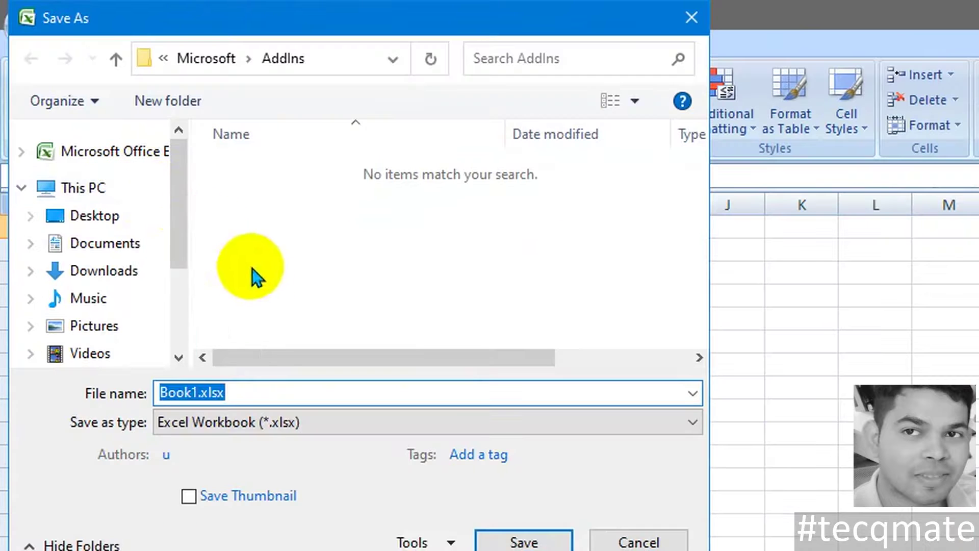
click(284, 423)
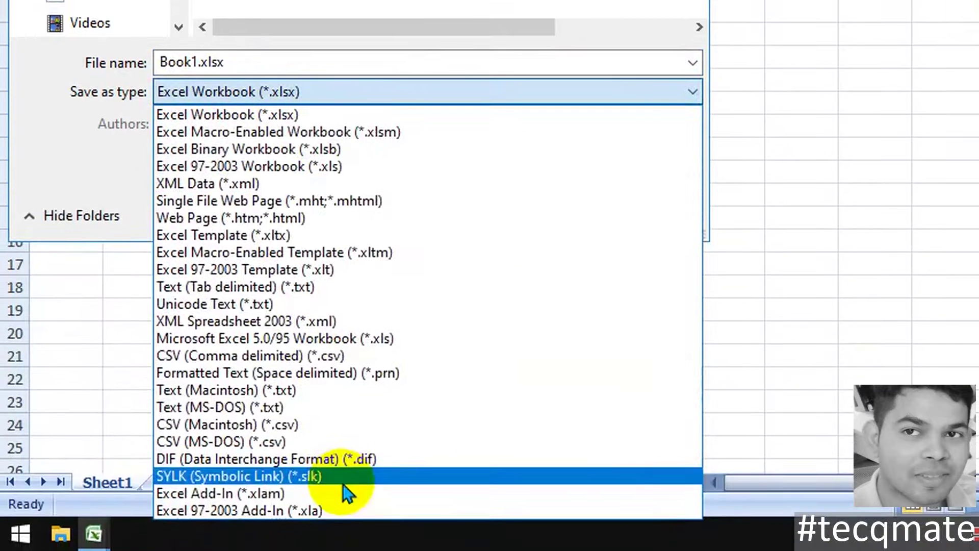
click(338, 501)
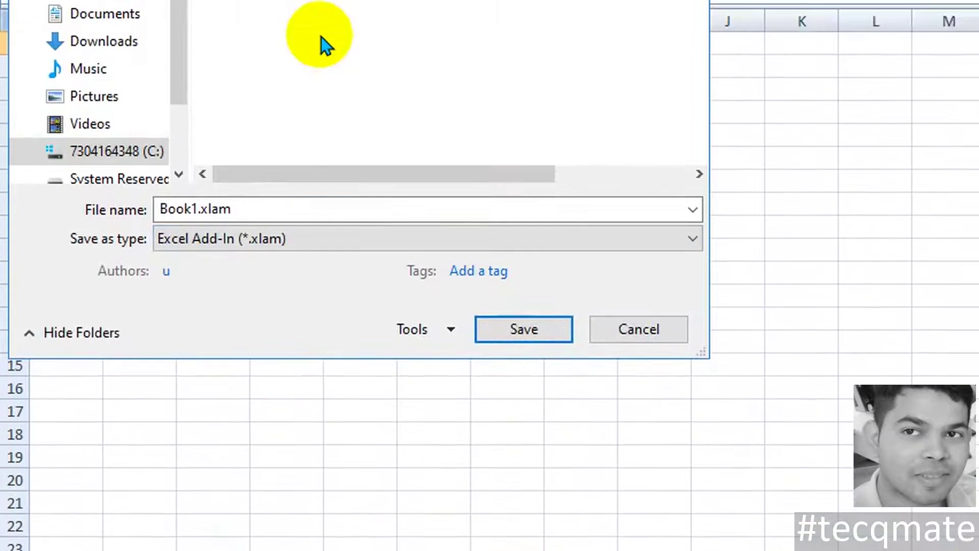
click(317, 86)
click(524, 433)
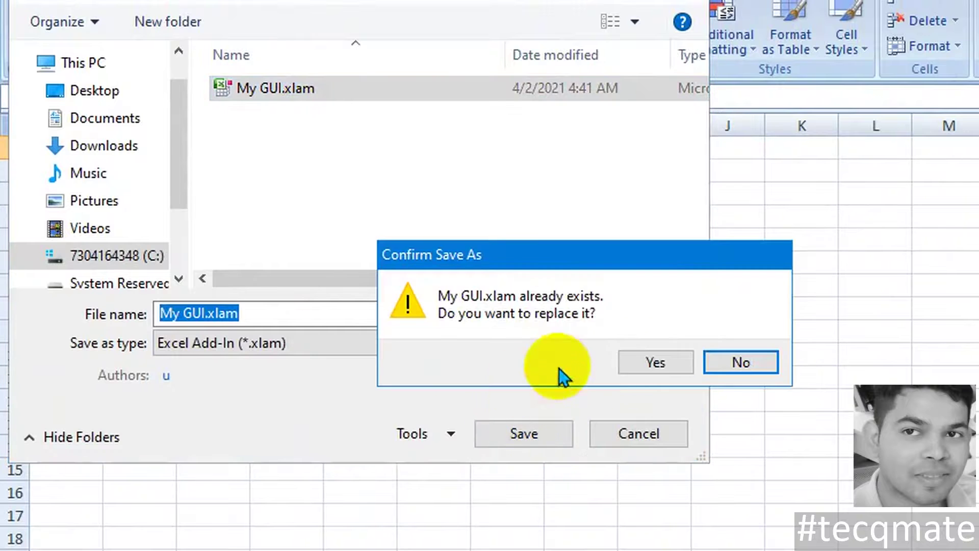
click(657, 360)
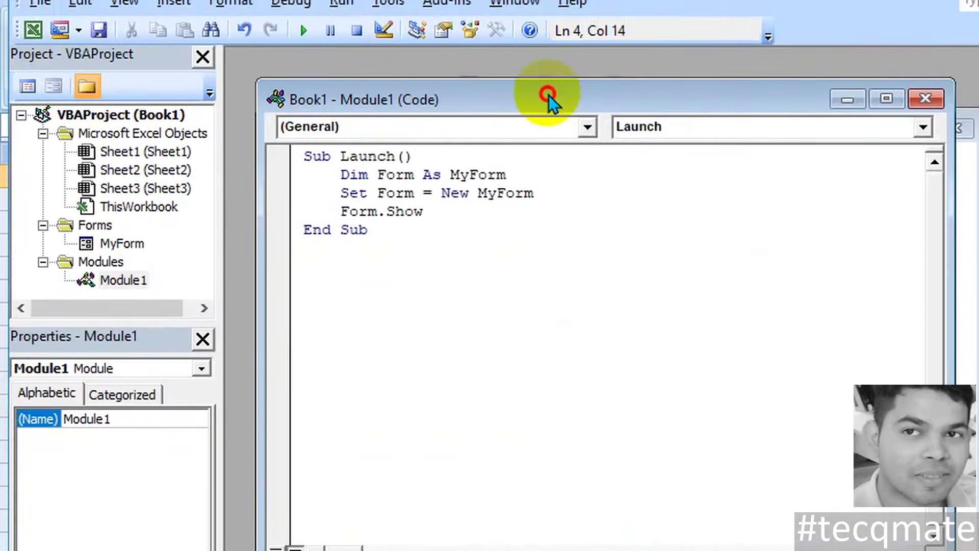
Step: Review the Launch macro code and the My GUI form designer
mouse_move(312, 230)
mouse_down()
mouse_move(557, 243)
mouse_move(562, 269)
mouse_up()
key(Down)
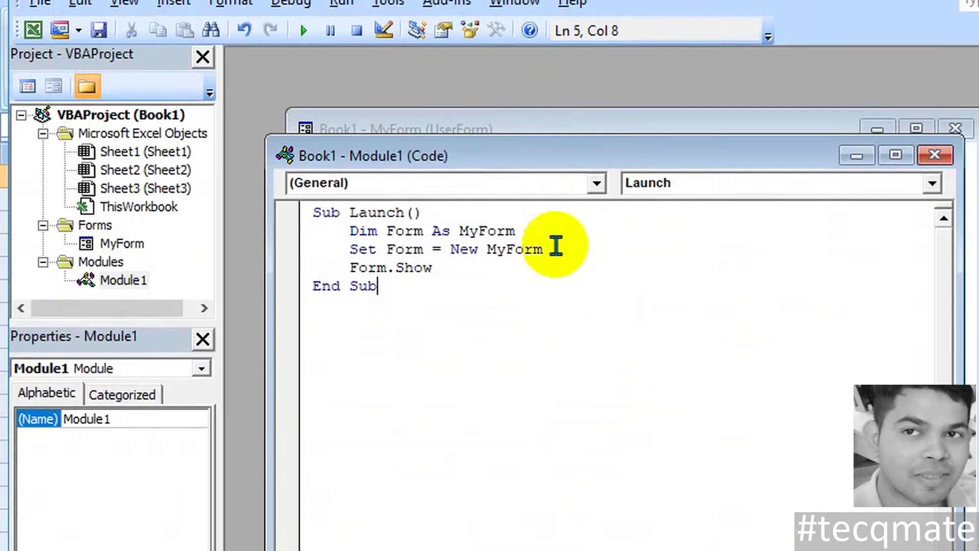
drag(495, 163, 482, 310)
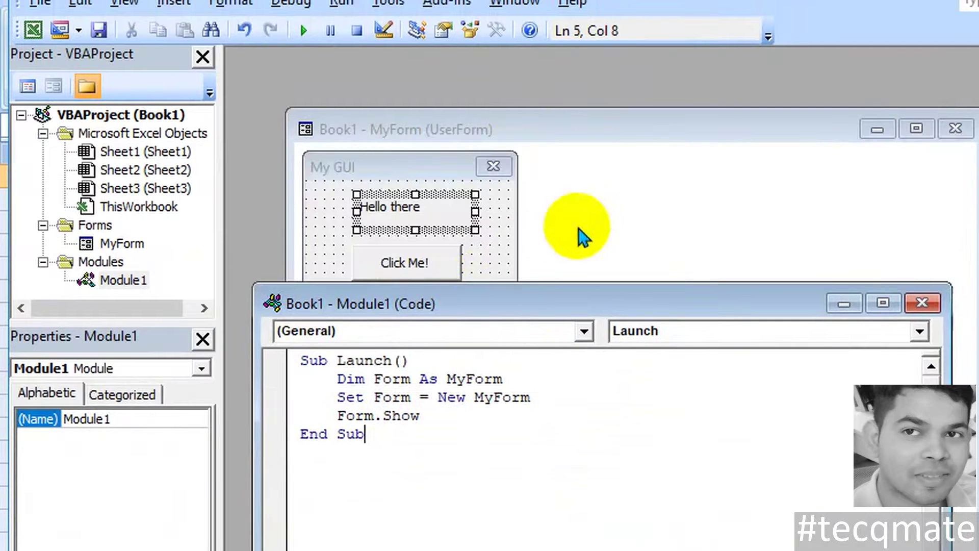
click(607, 137)
click(589, 485)
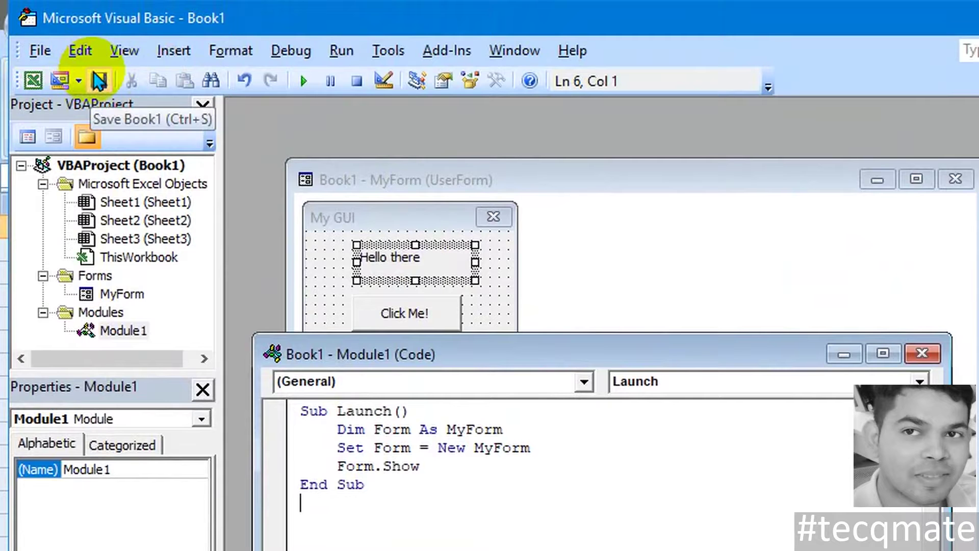
Step: Cancel a further save and use File > Close and Return to Microsoft Excel
click(97, 79)
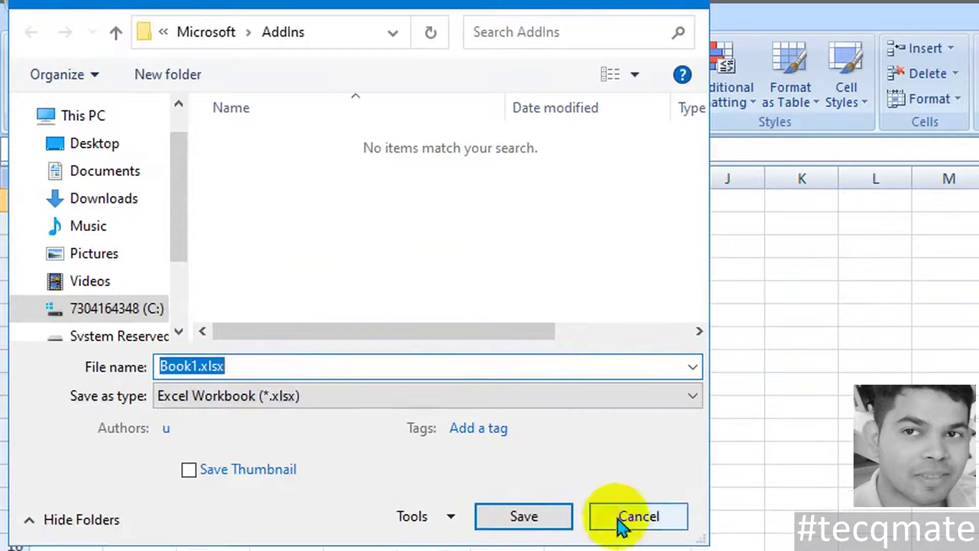
click(638, 542)
click(40, 50)
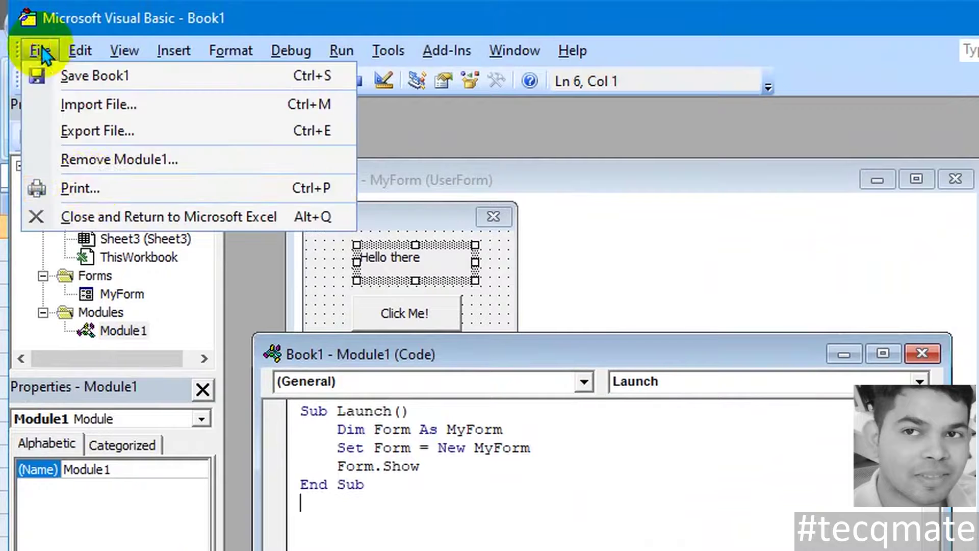
click(94, 219)
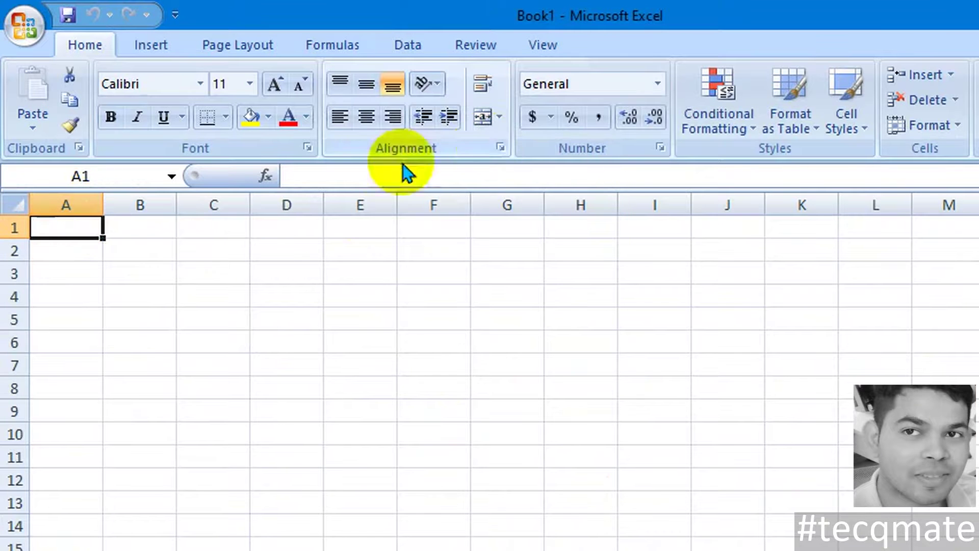
Step: Close the Book1 workbook without saving
click(24, 23)
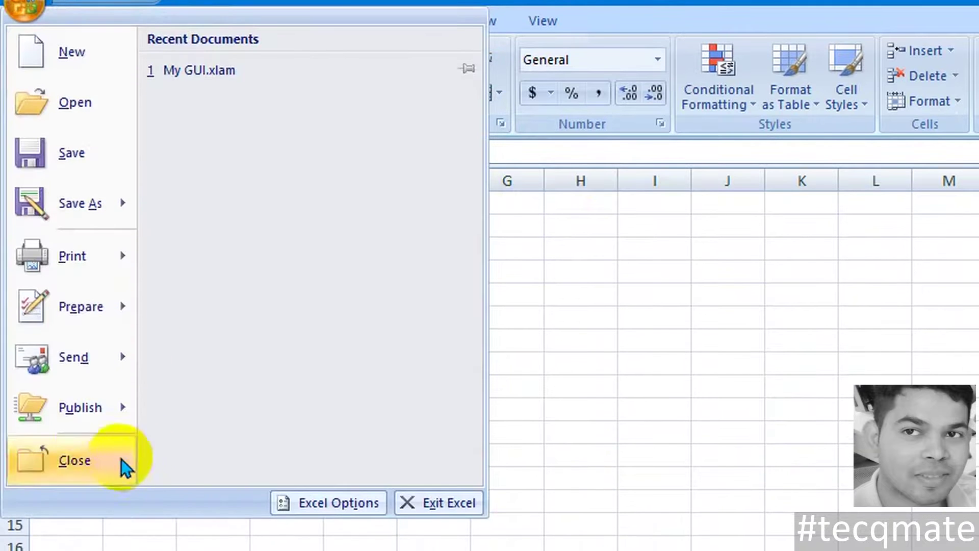
click(130, 463)
click(570, 468)
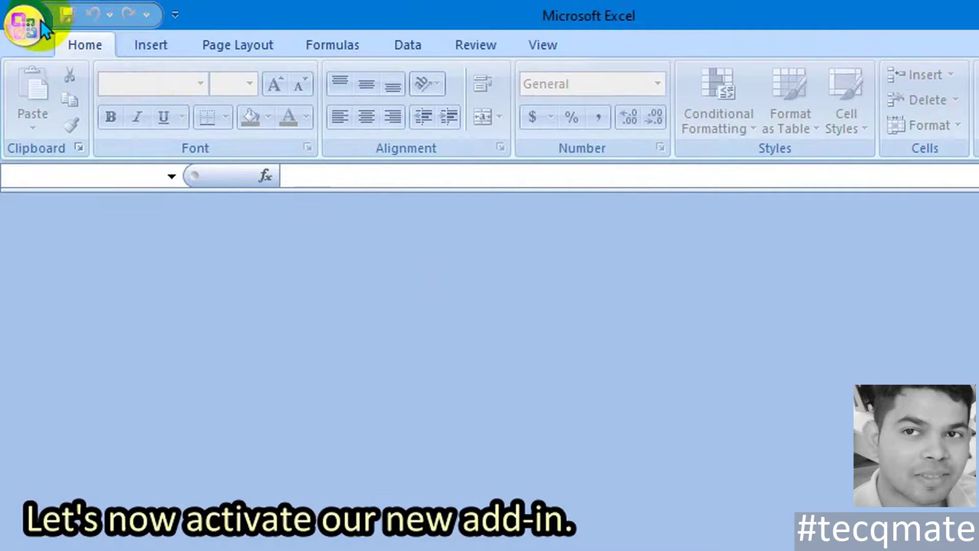
Step: Enable the My Gui add-in through Excel Options > Add-Ins > Manage Excel Add-ins
click(26, 23)
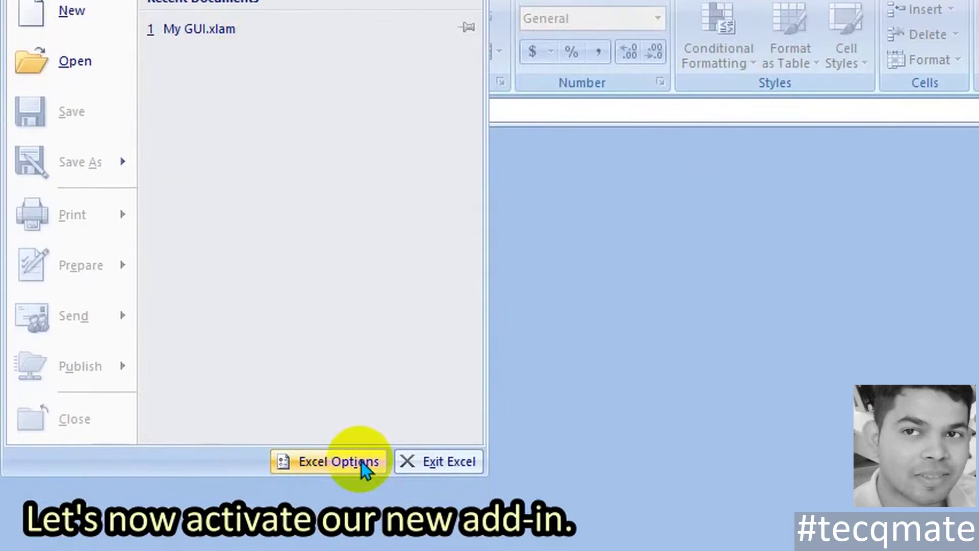
click(377, 462)
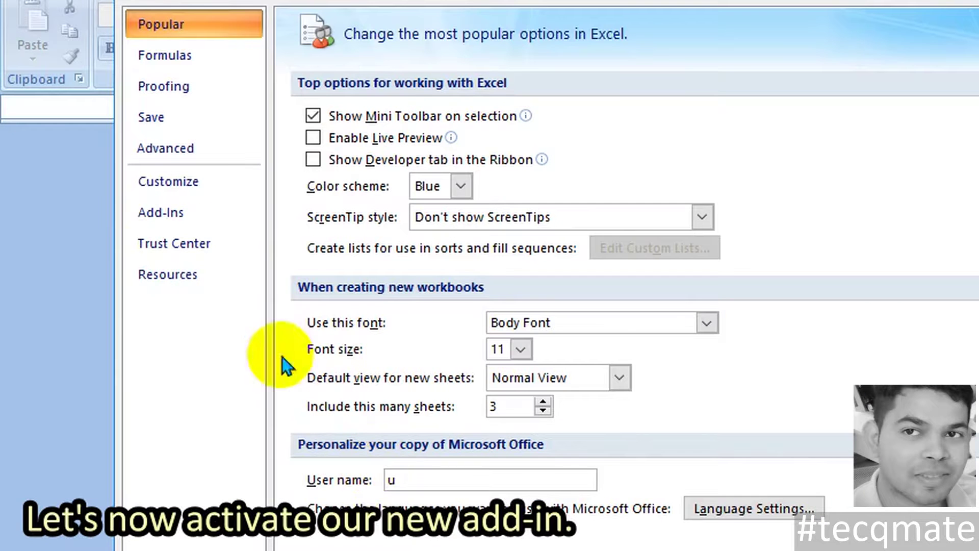
click(225, 224)
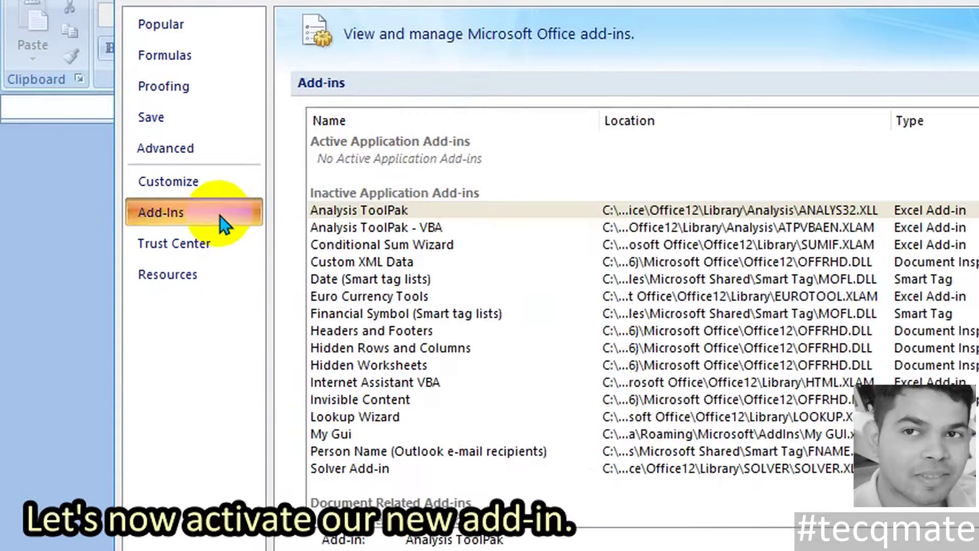
click(393, 434)
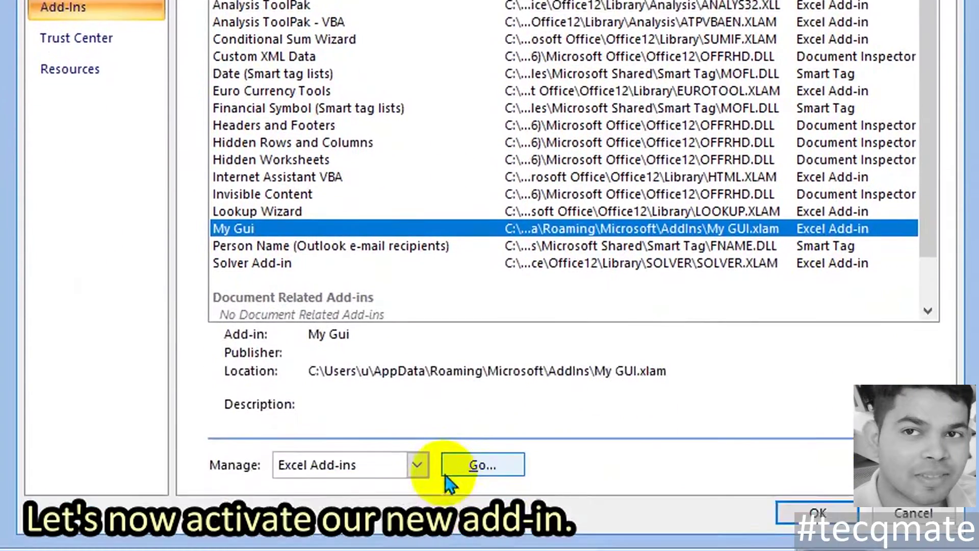
click(446, 474)
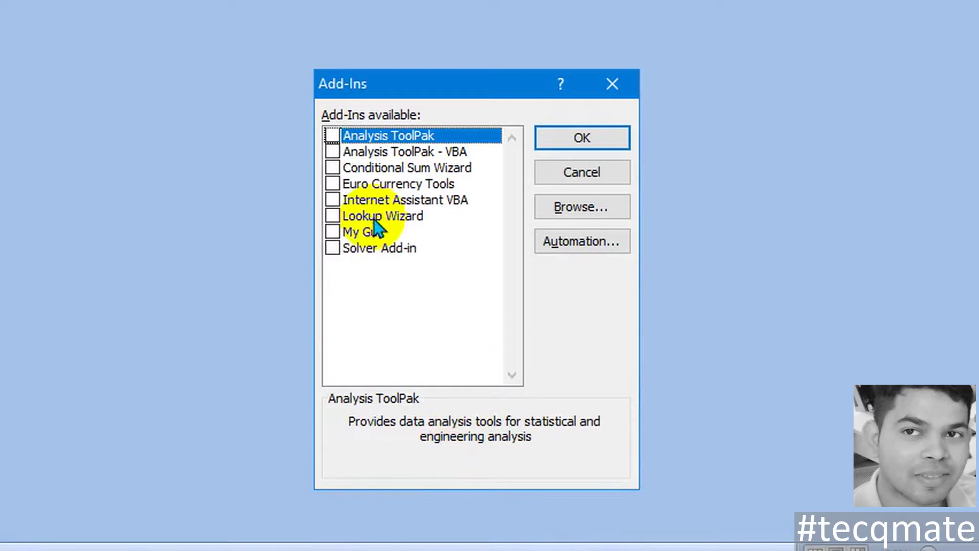
click(332, 234)
click(602, 140)
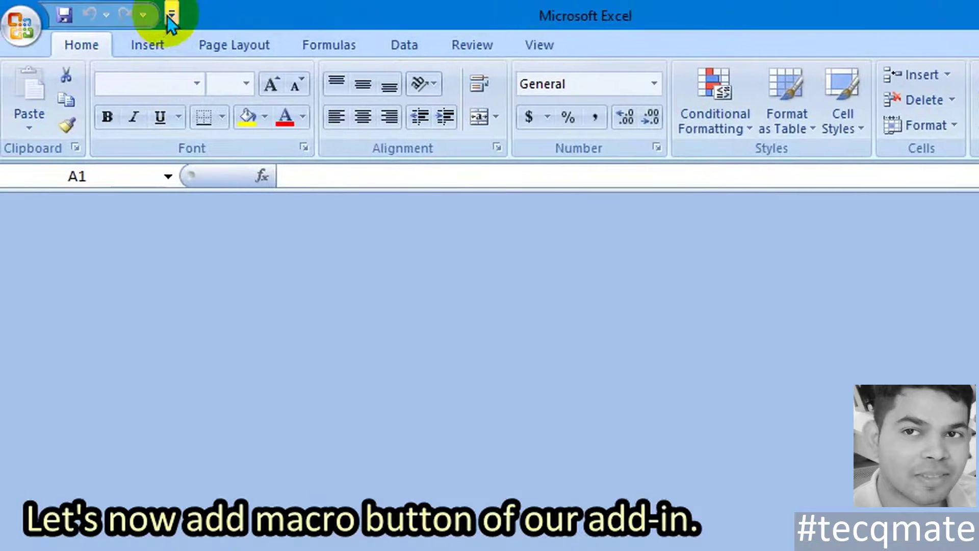
Step: Add the Launch macro from the Macros list to the Quick Access Toolbar
click(170, 16)
click(195, 347)
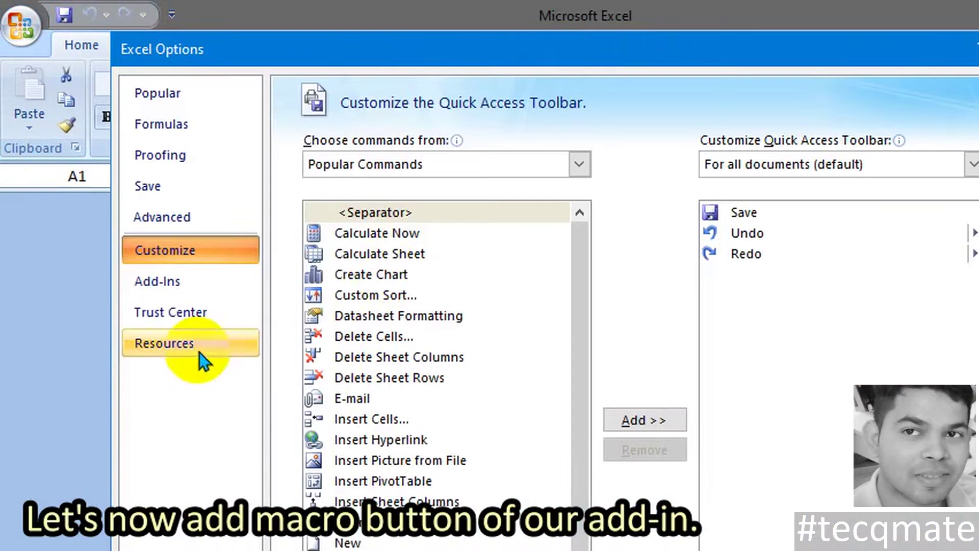
click(454, 174)
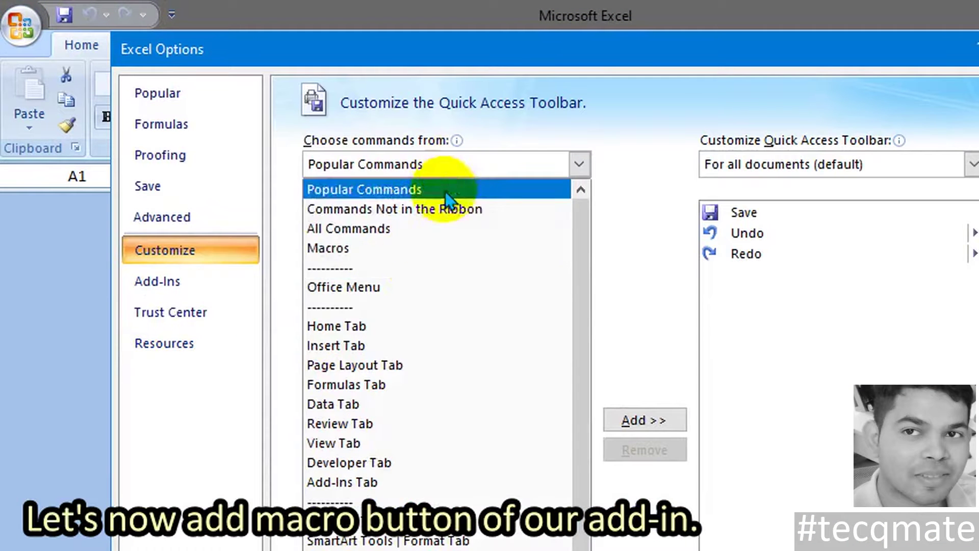
click(426, 248)
click(408, 233)
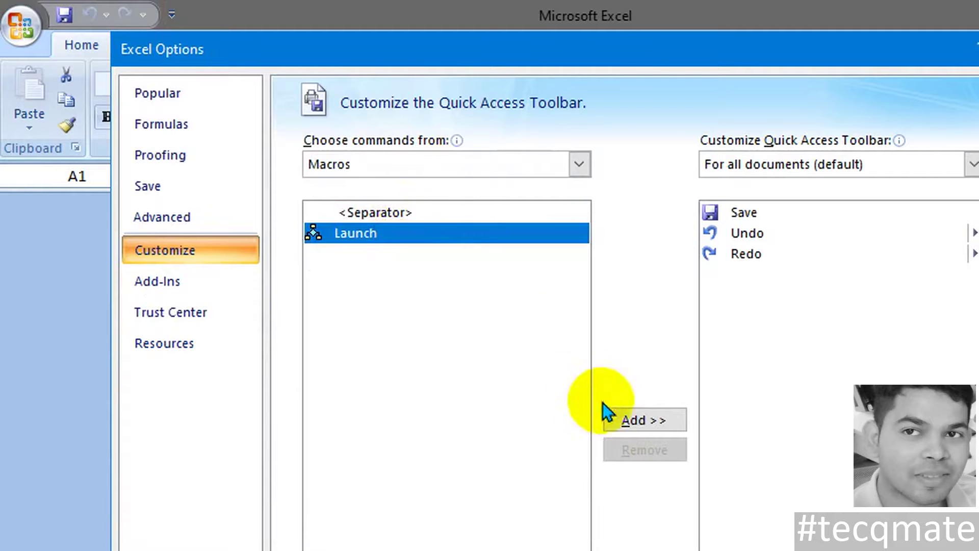
click(640, 420)
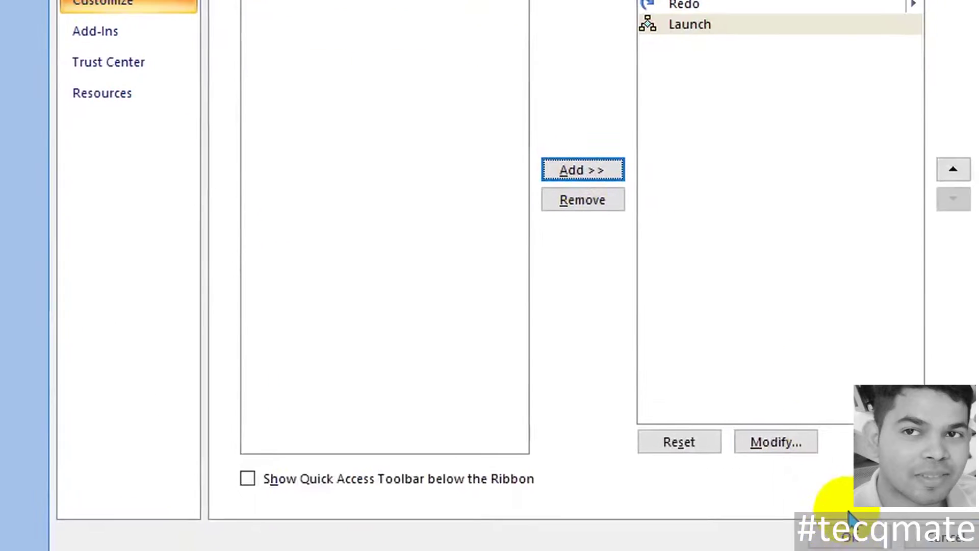
click(834, 520)
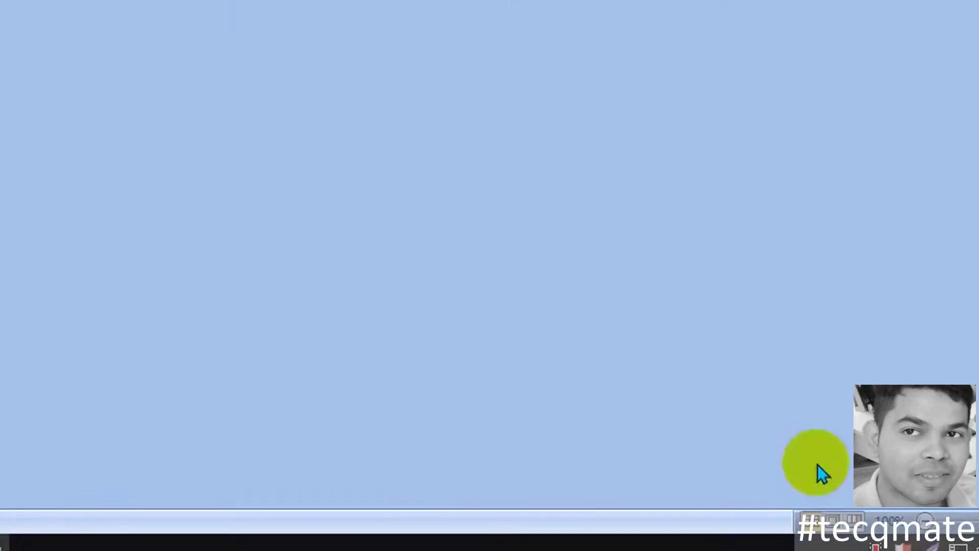
Step: Run Launch from its new toolbar button, test the My GUI form's Click Me! button, and close the form
click(162, 16)
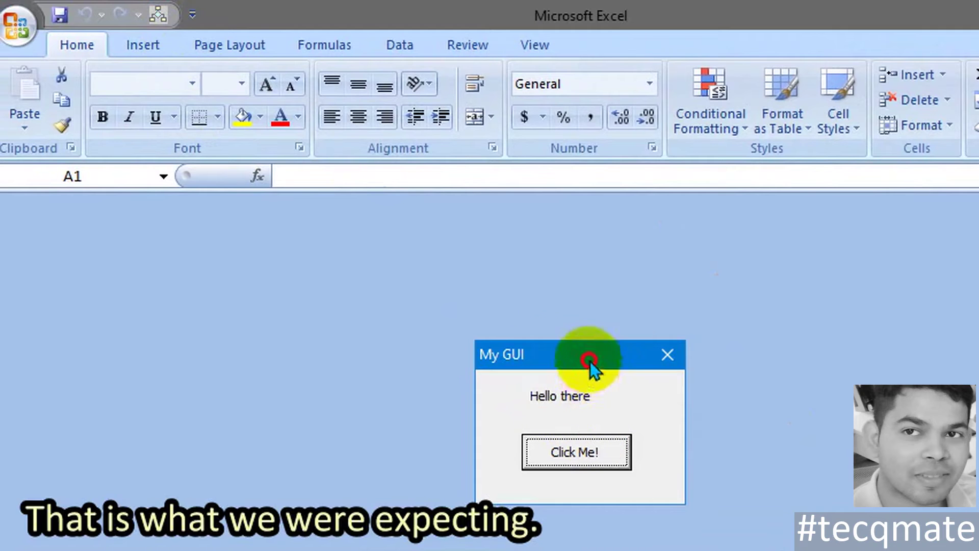
drag(590, 360, 493, 335)
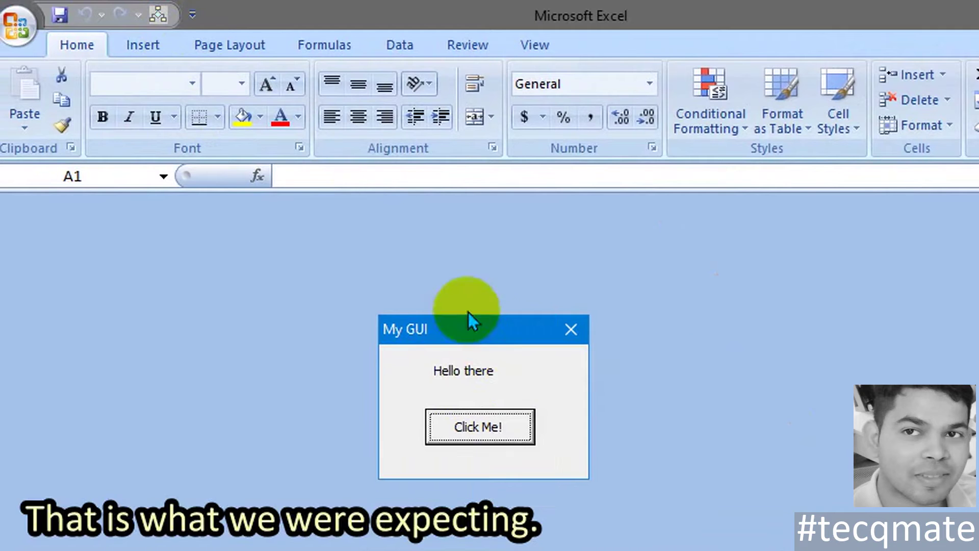
click(485, 421)
click(579, 334)
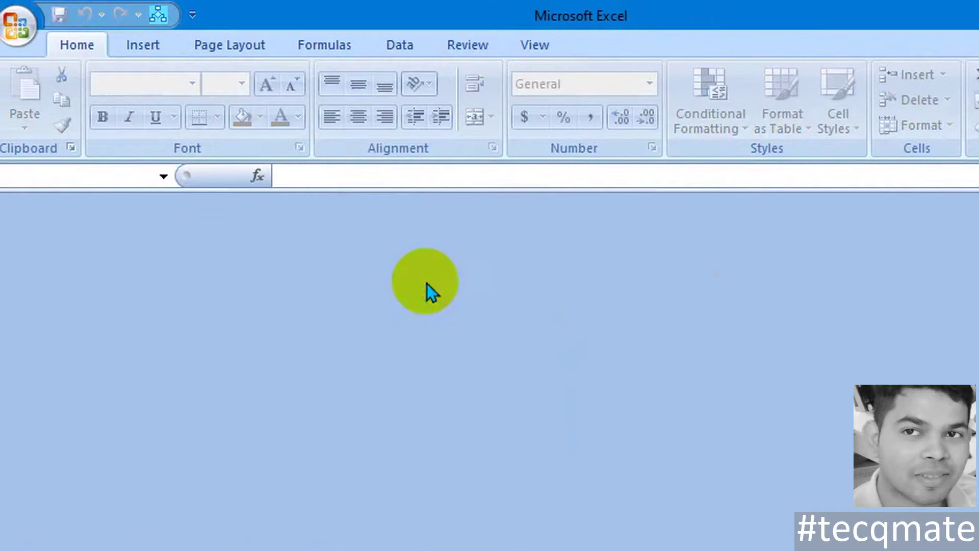
click(20, 24)
Step: Create a new blank workbook, then exit Excel
click(39, 92)
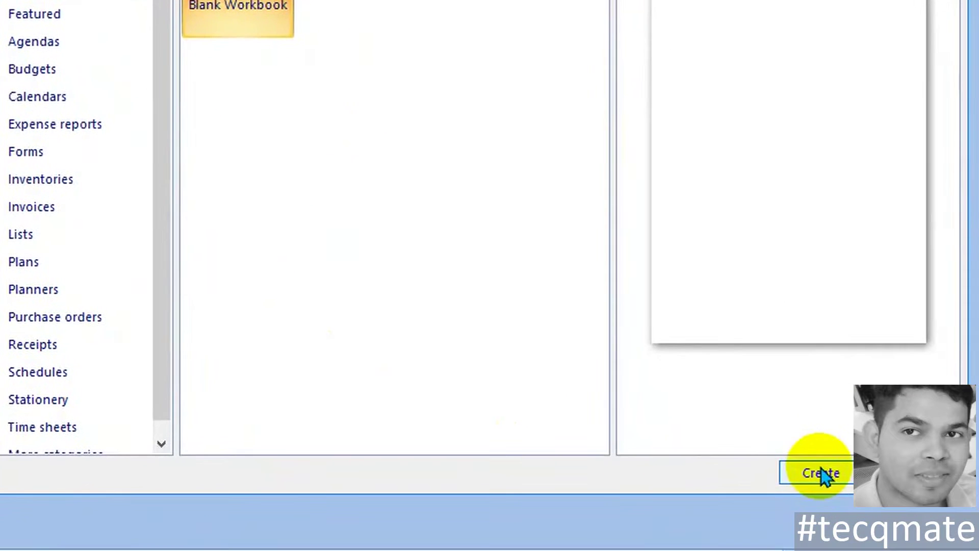
click(822, 474)
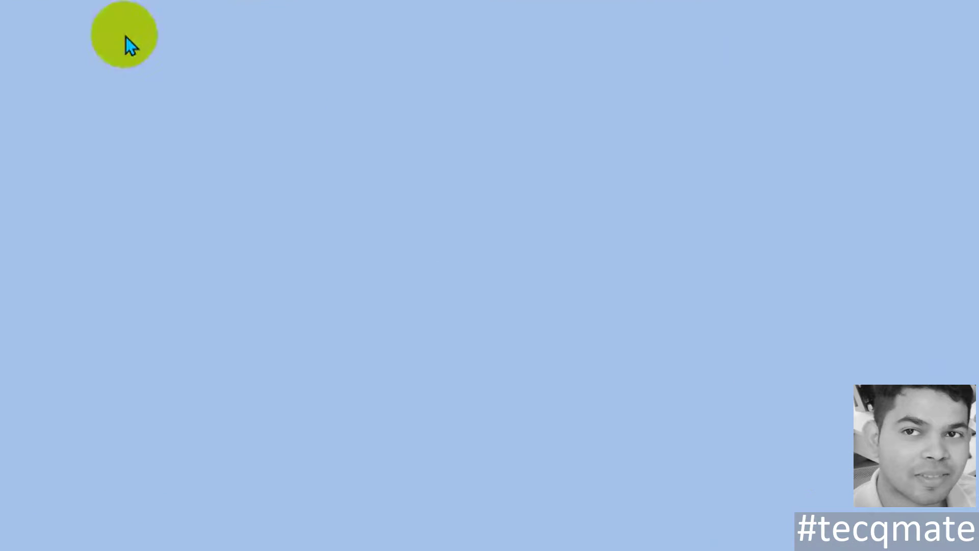
click(38, 37)
click(433, 523)
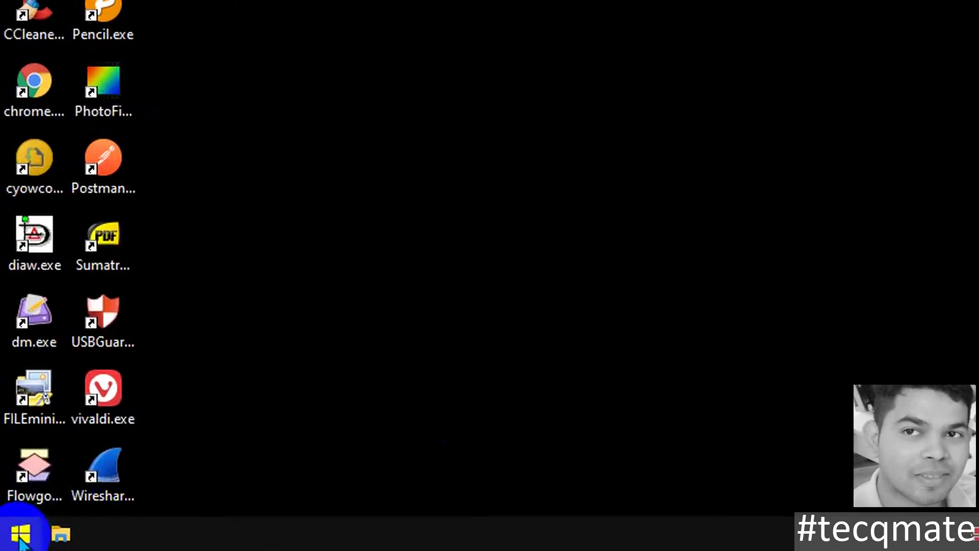
Step: Relaunch Microsoft Office Excel 2007 from the Start menu's Microsoft Office folder
click(20, 535)
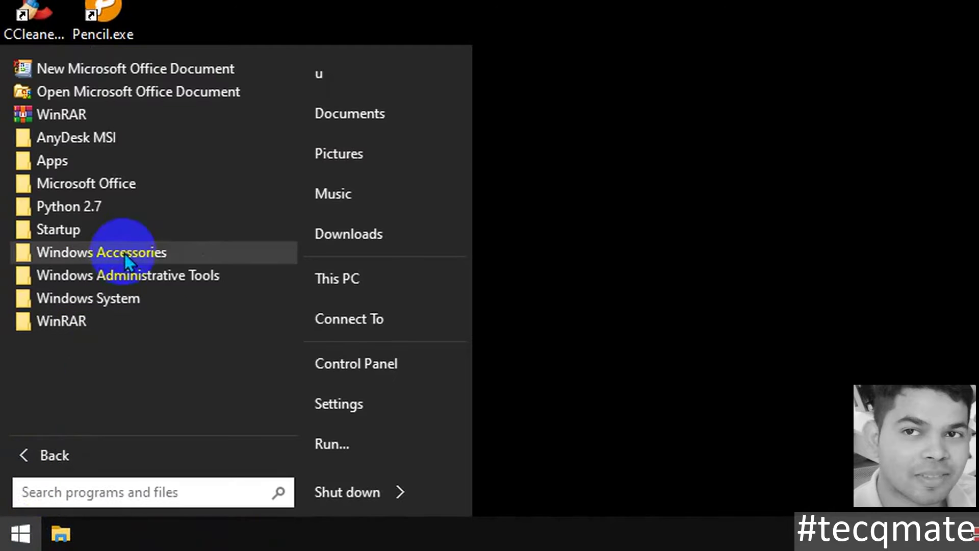
click(135, 183)
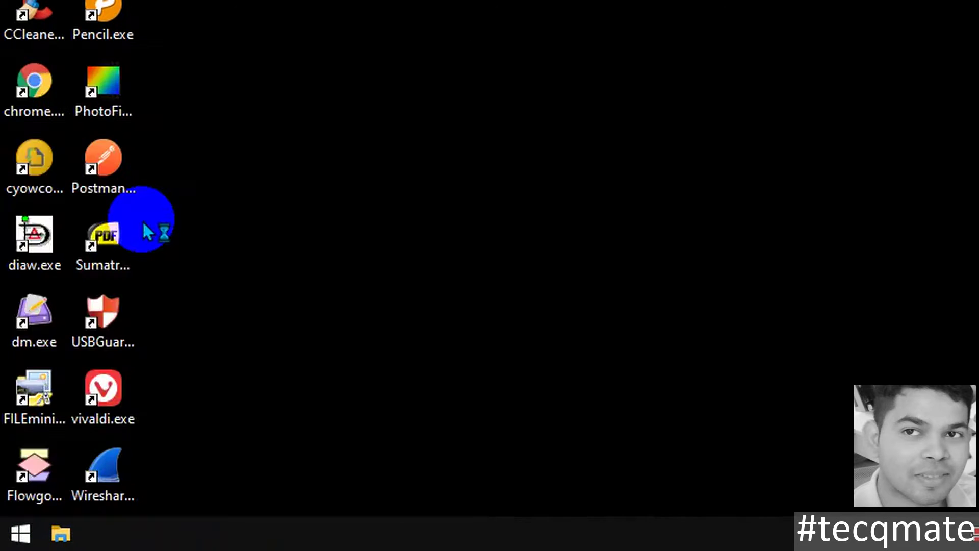
click(143, 227)
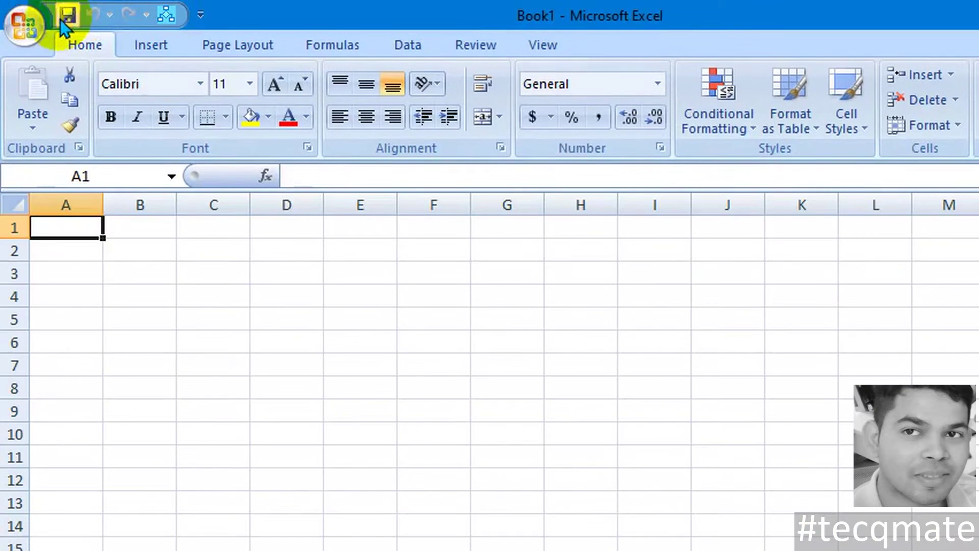
click(164, 17)
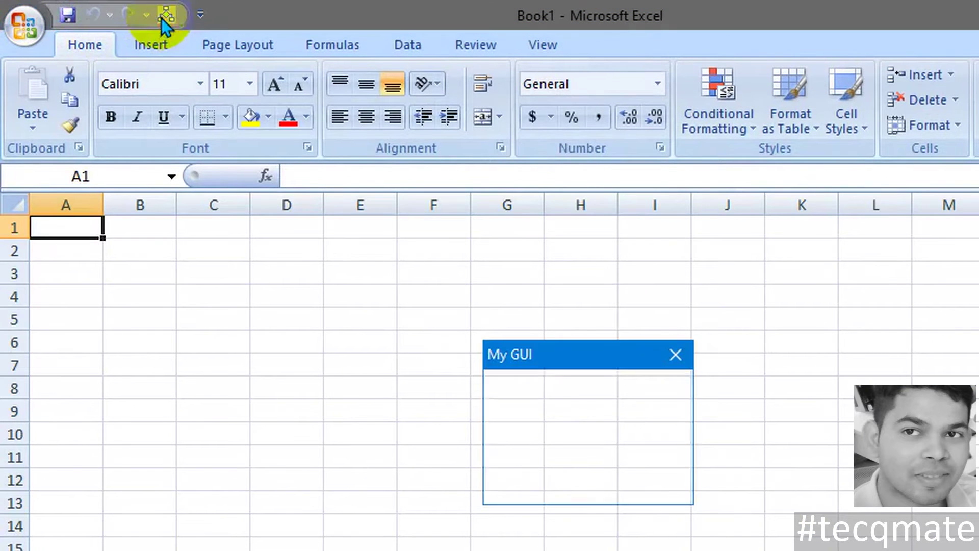
click(629, 459)
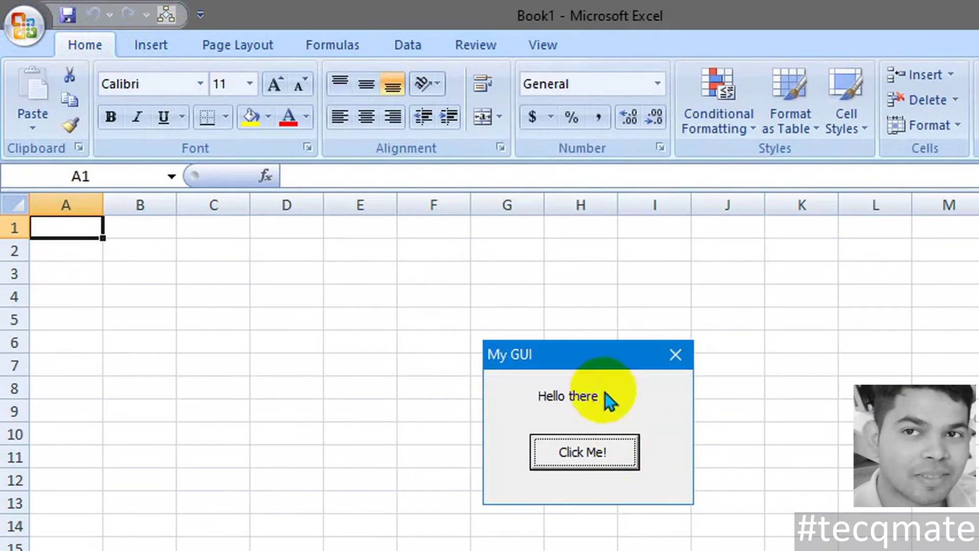
click(683, 358)
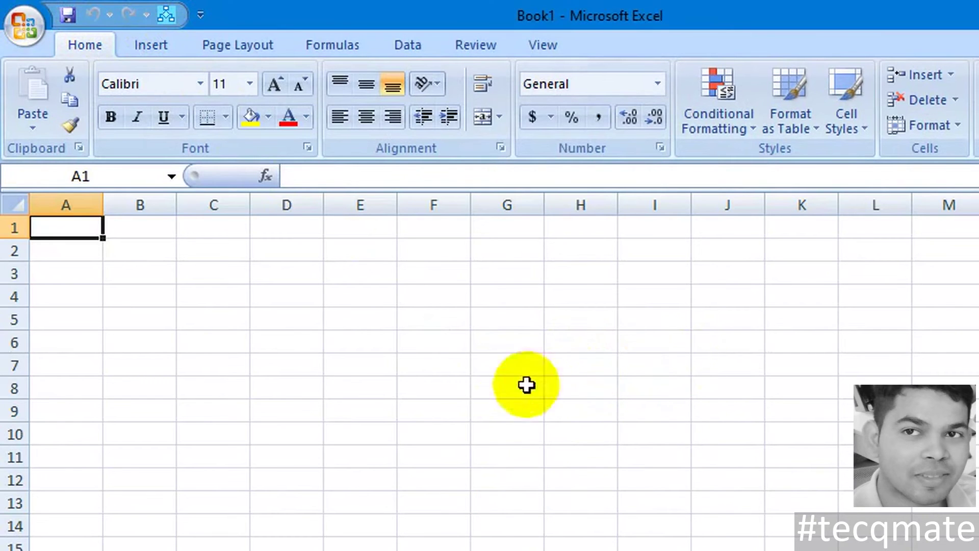